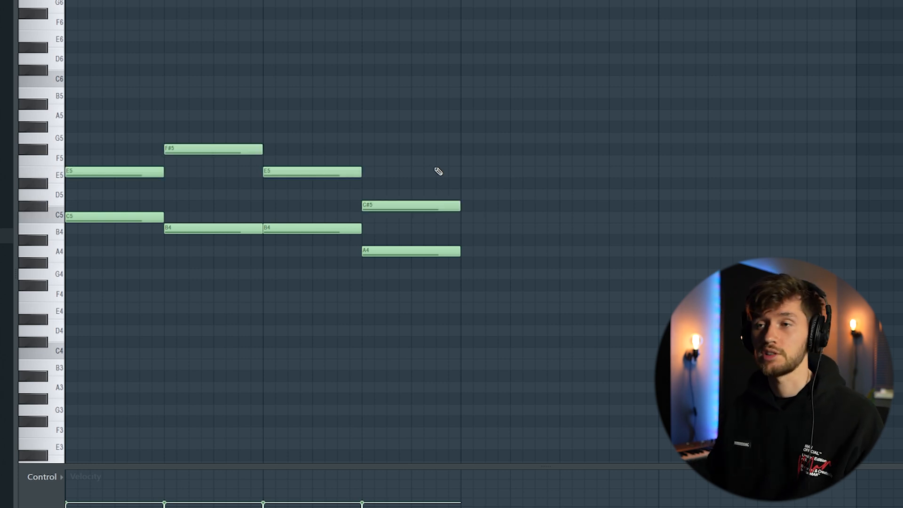
- Copy the lower chord notes up one octave as C6, B5, B5 and A5, and play the chords
key("space")
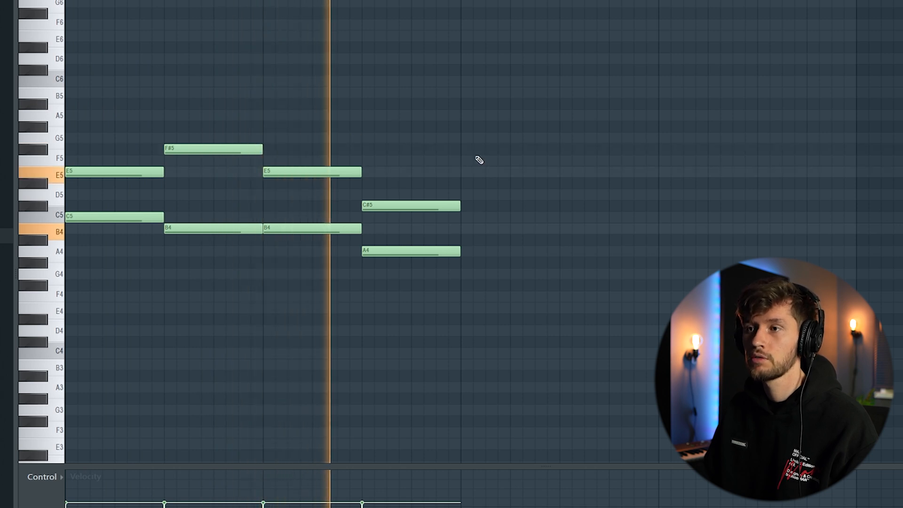
key("space")
left_click_drag(97, 210, 71, 296)
left_click_drag(100, 216, 48, 80)
key("space")
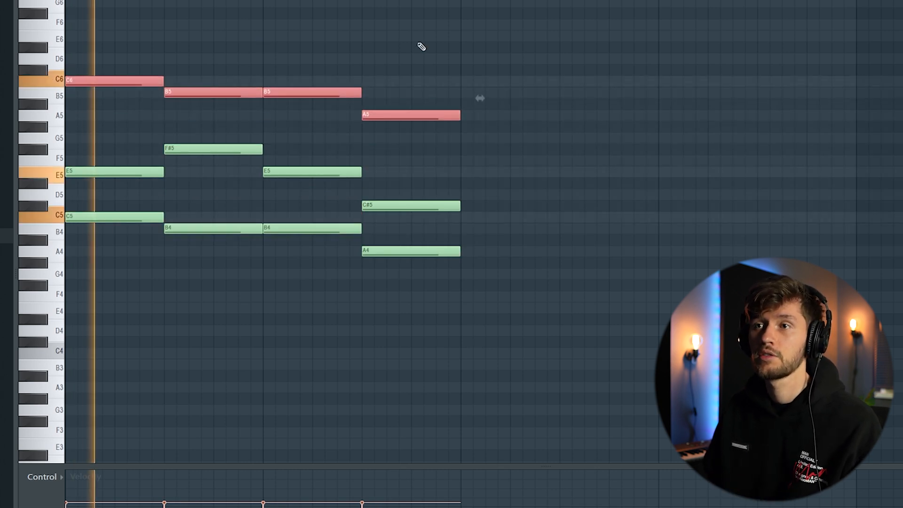
- Repeat the four-chord progression, lower the third chord's E5 to D#5 in the repetitions, and play it back
left_click(499, 57, "ctrl")
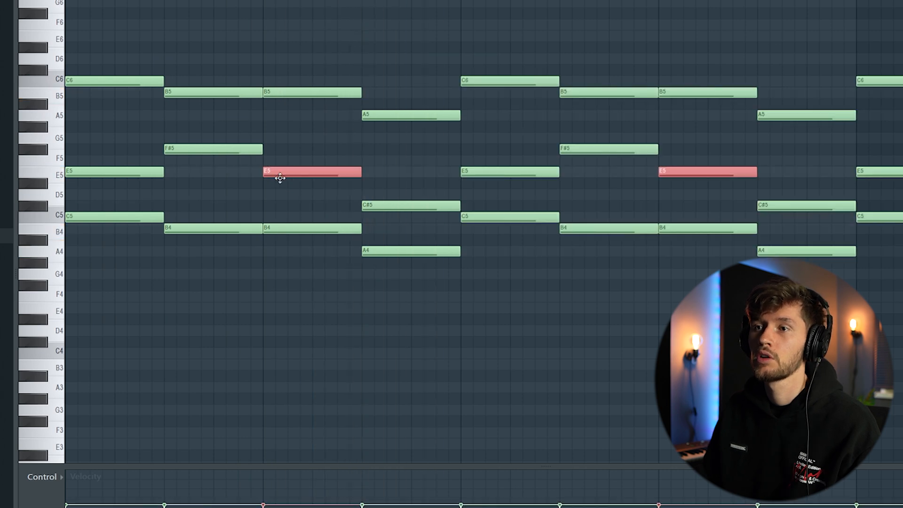
left_click_drag(278, 177, 282, 181)
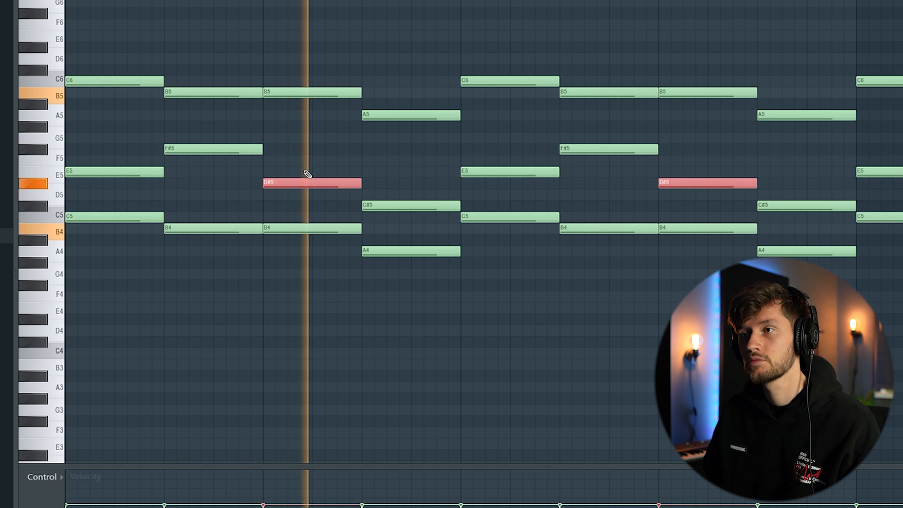
key("space")
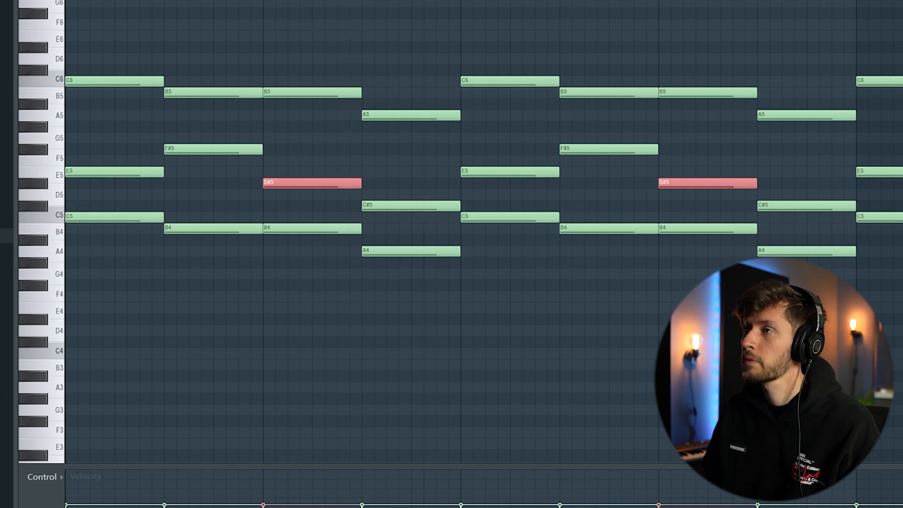
- Add Ample Bass A as a new instrument channel in the channel rack
scroll(200, 223, "down", 2)
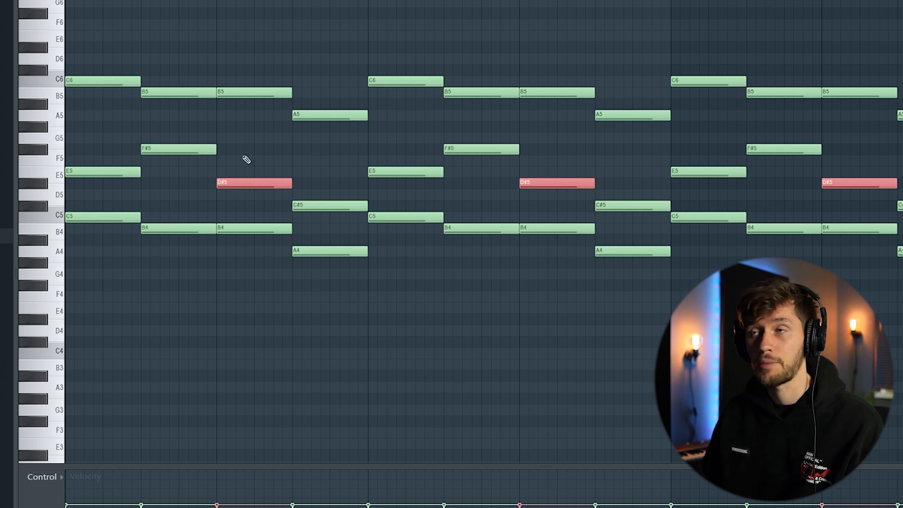
key("F6")
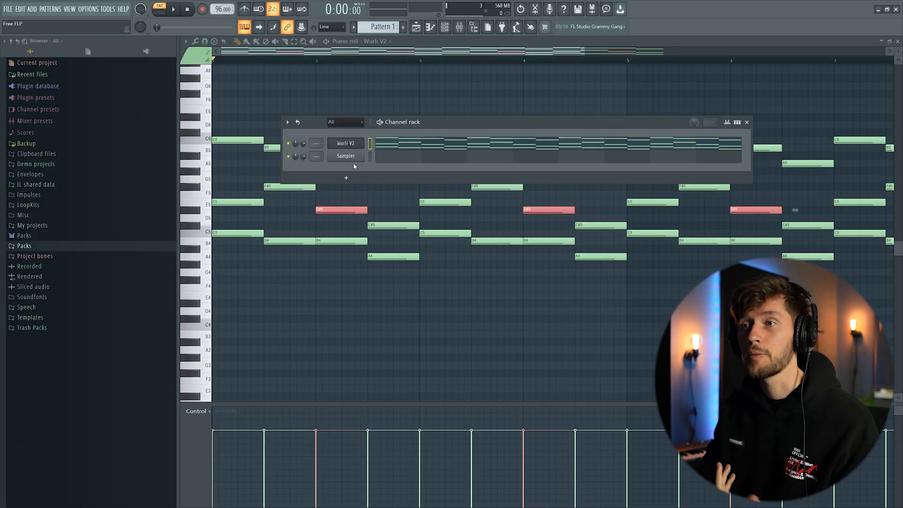
left_click(350, 145)
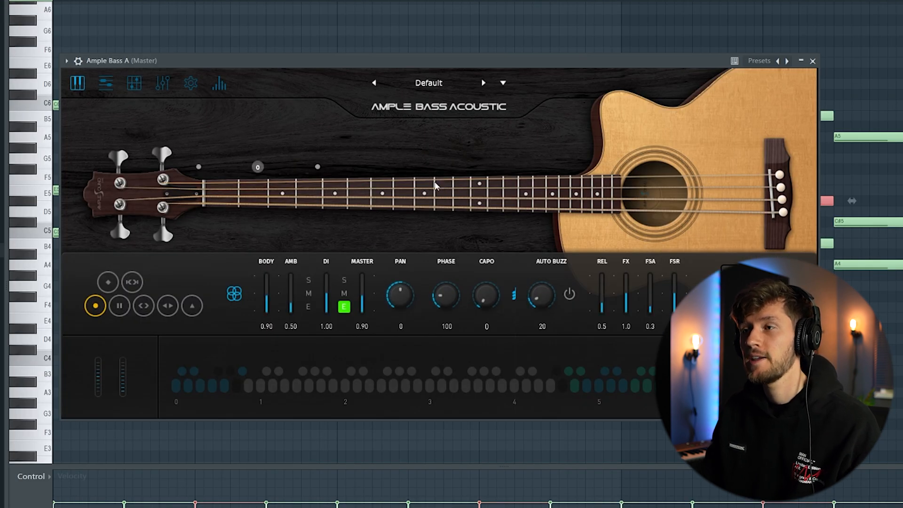
left_click(483, 82)
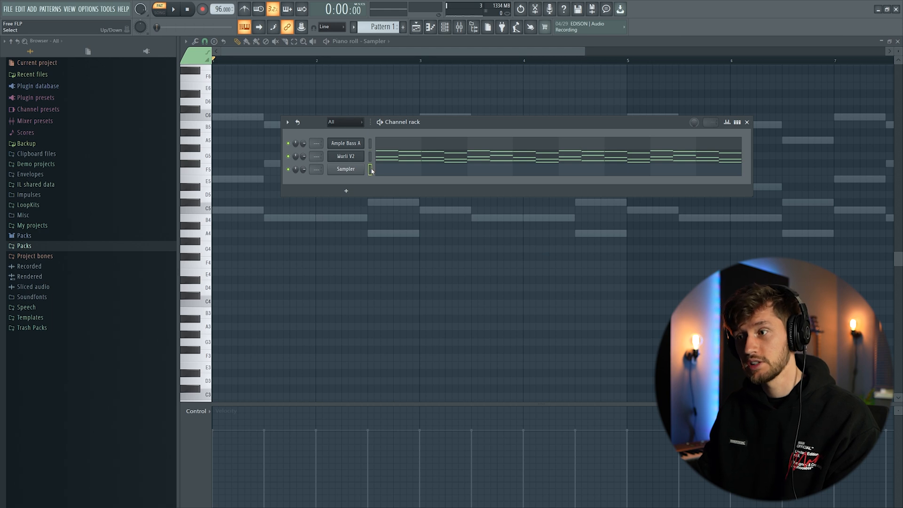
- Paste the Wurli V2 chords into the Sampler channel and move them down one octave
key("ctrl+v")
left_click_drag(227, 117, 199, 217)
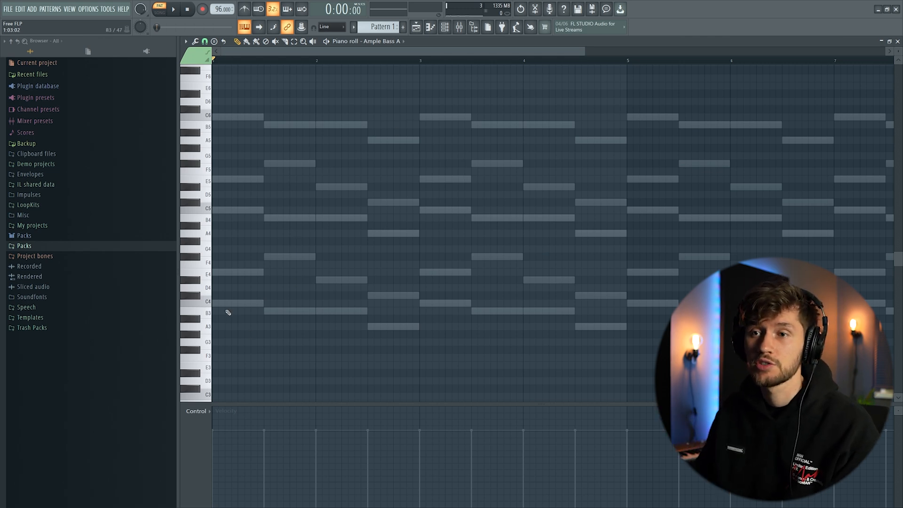
- Draw three C4 notes and one F3 note under the first chord in Ample Bass A, and play them
scroll(225, 312, "down", 3)
left_click(218, 234)
left_click(233, 229)
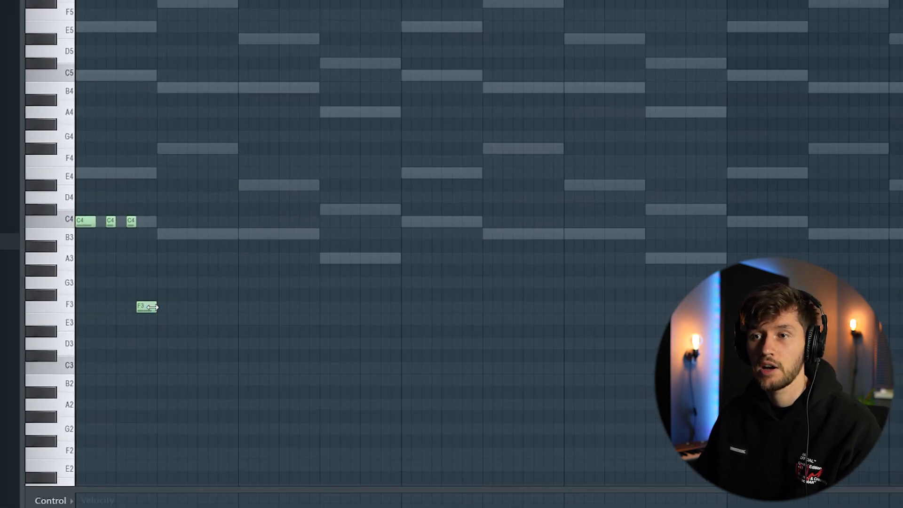
key("space")
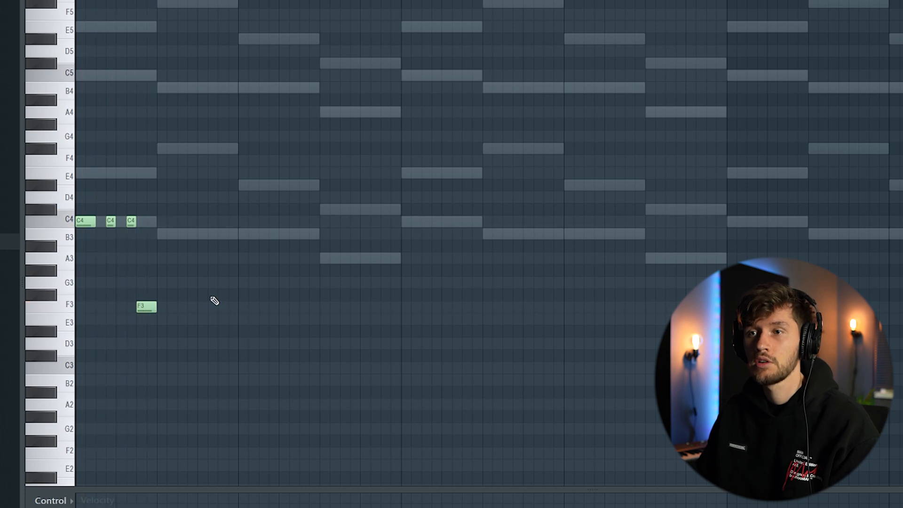
- Extend the bass line with B3 under the second and third chords and three short A3 notes under the fourth
key("space")
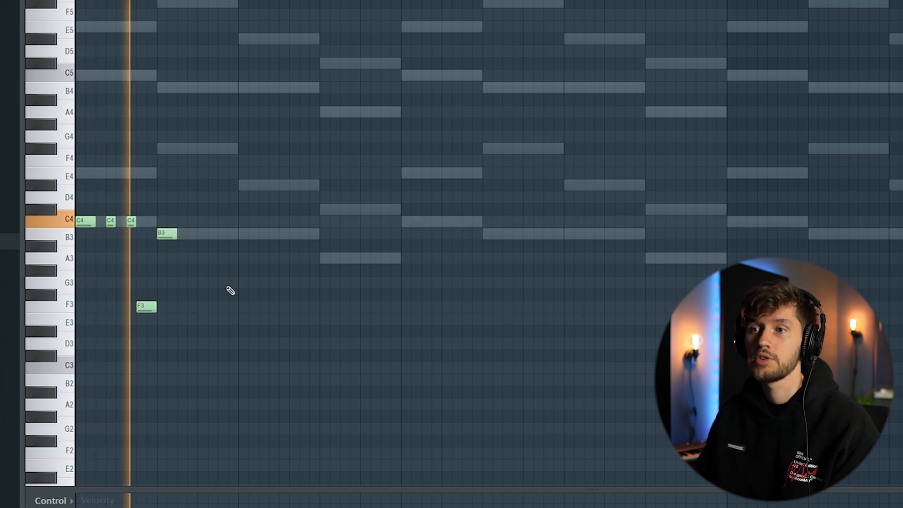
key("space")
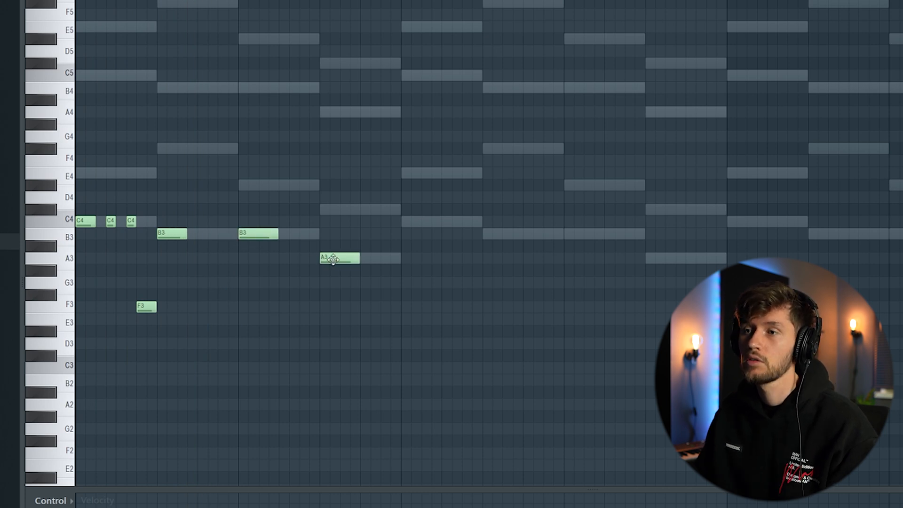
left_click_drag(346, 257, 328, 257)
key("space")
left_click(334, 257)
left_click(354, 258)
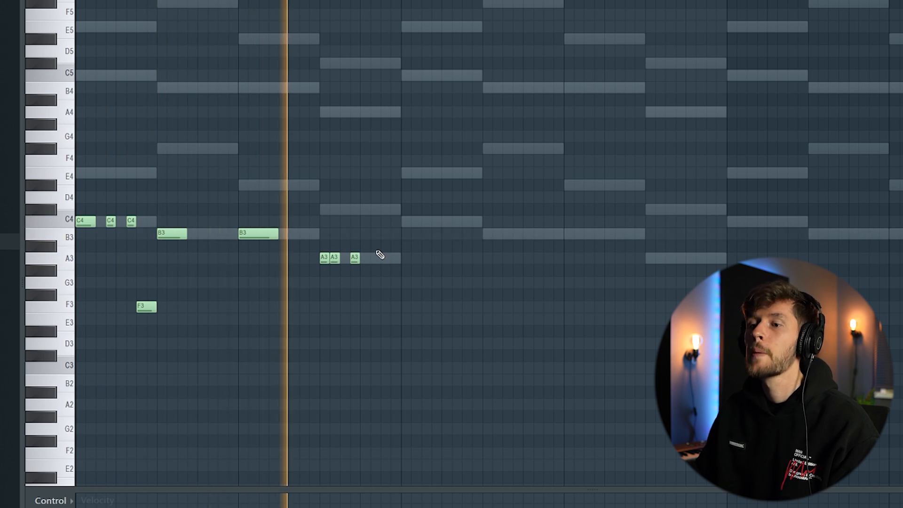
- Add two short B3 notes at the end of the fourth chord and play back the bass line
key("space")
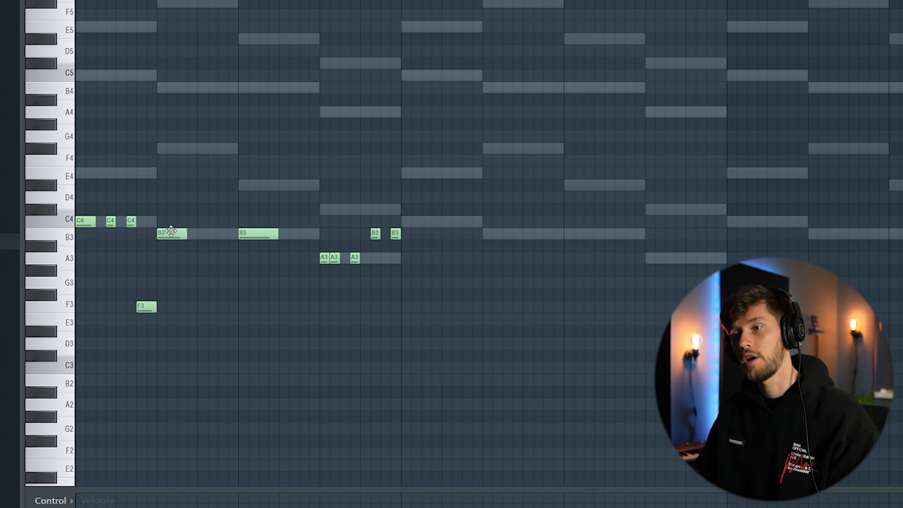
key("space")
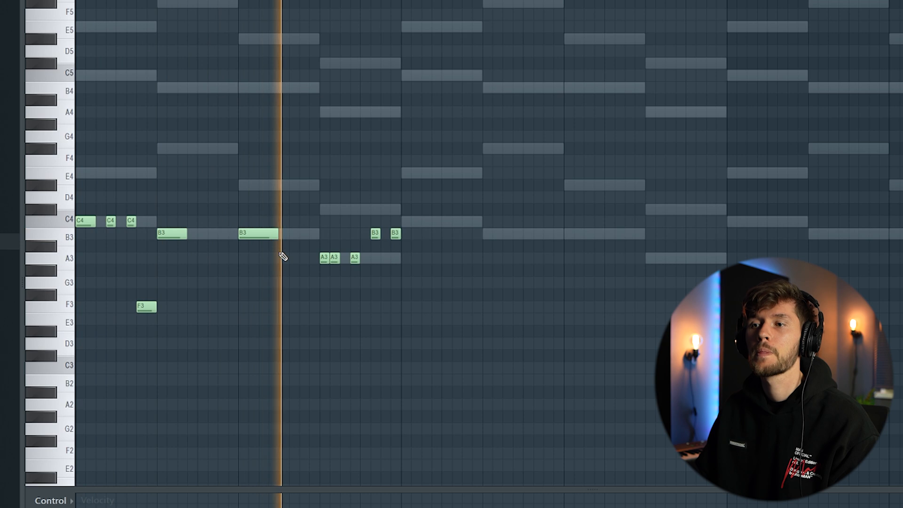
key("space")
- Duplicate the bass line directly after itself and raise the third C4 of the repeat to E4
key("ctrl+a")
left_click_drag(422, 264, 277, 254)
key("ctrl+b")
key("ctrl+d")
left_click_drag(312, 224, 312, 174)
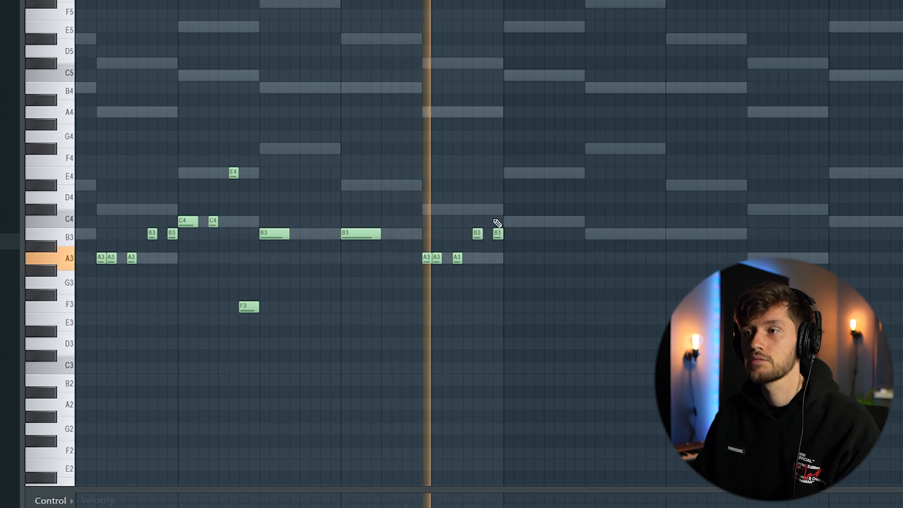
- Move the repeat's first B3 forward to replace the F3, shorten it, and play back the bass line
left_click_drag(271, 234, 251, 235)
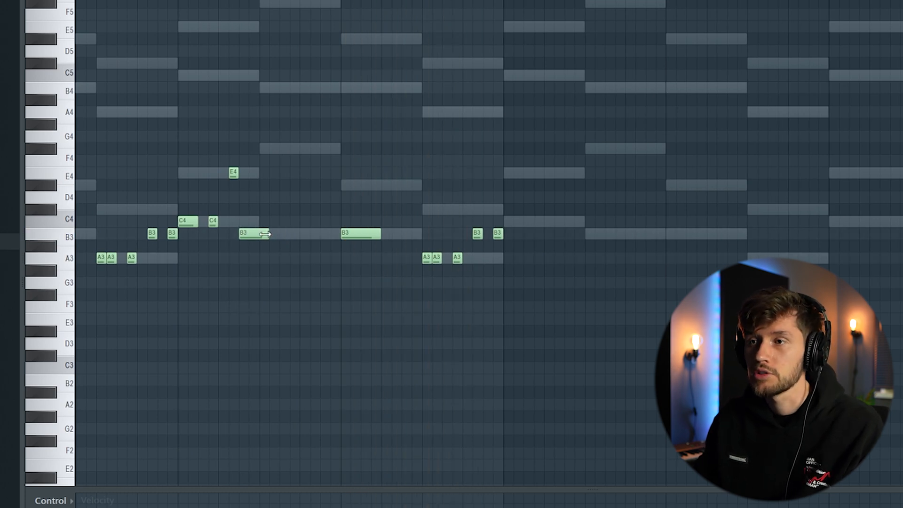
key("space")
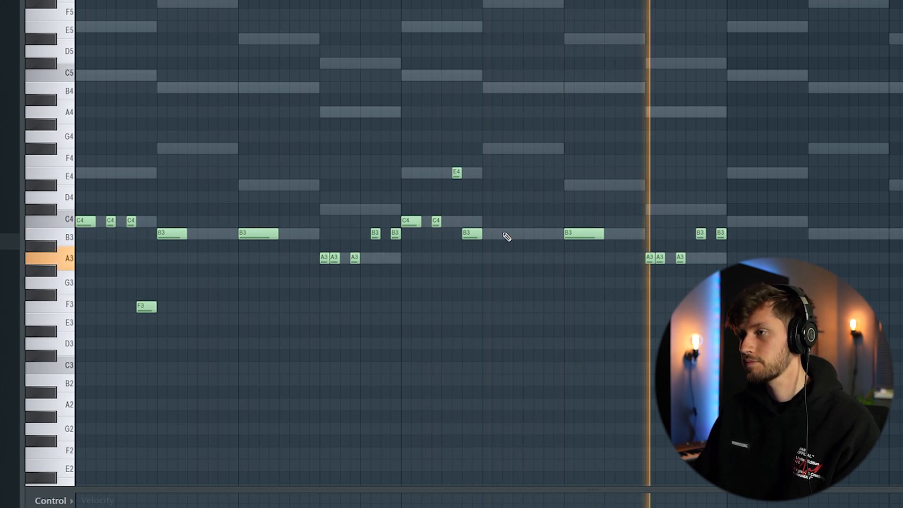
key("space")
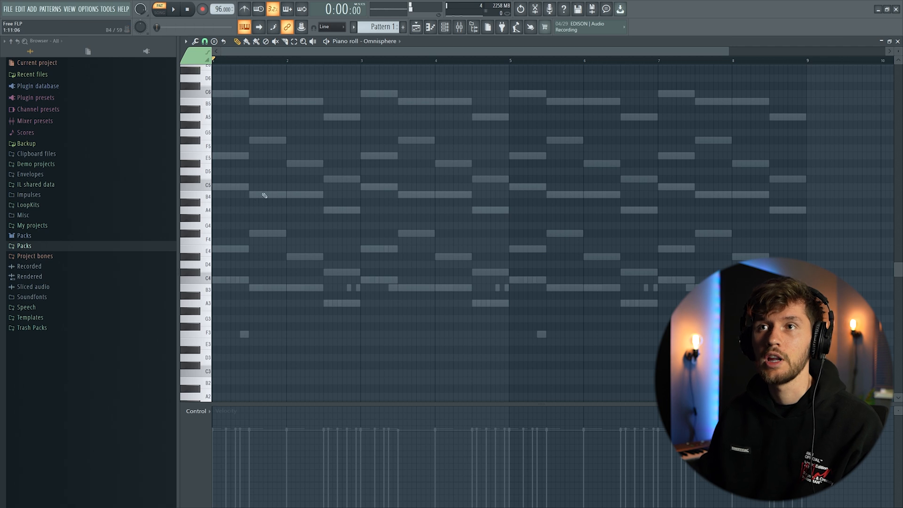
- Draw an Omnisphere melody of G6, F#6, F#6 and A6, one note at the start of each chord
scroll(221, 151, "up", 3)
left_click(220, 154)
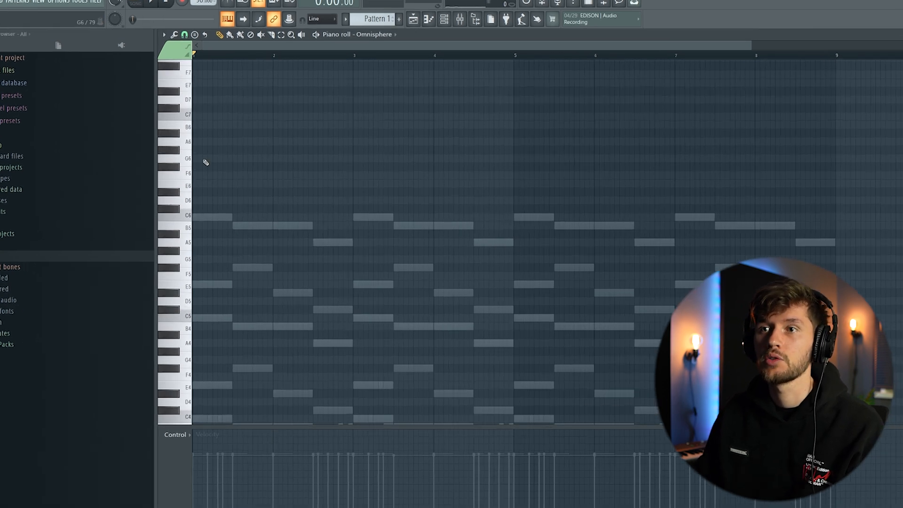
left_click(168, 181)
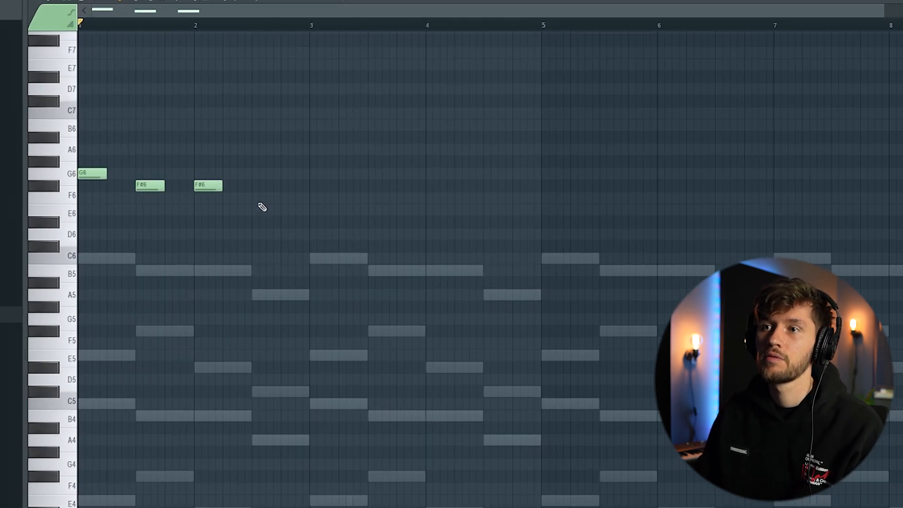
key("space")
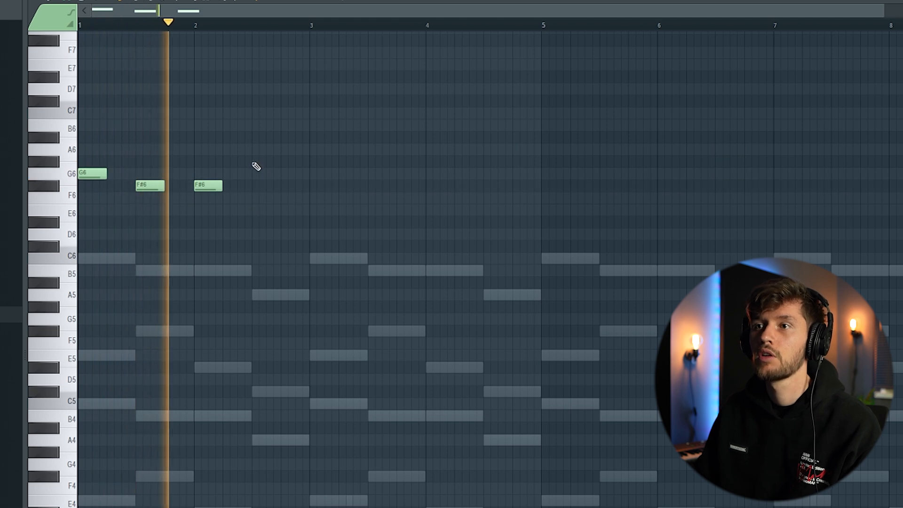
left_click(256, 150)
- Duplicate the four-note Omnisphere melody until it fills eight bars
left_click_drag(68, 113, 75, 216)
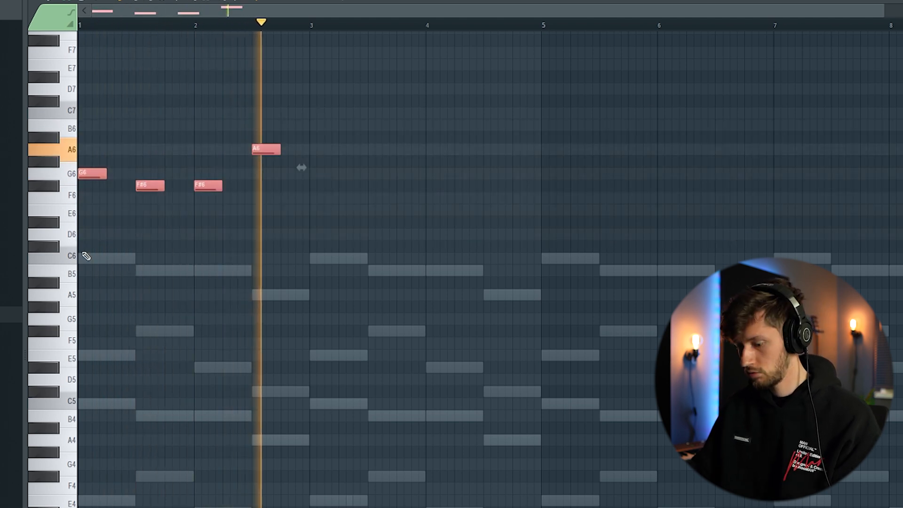
key("ctrl+b")
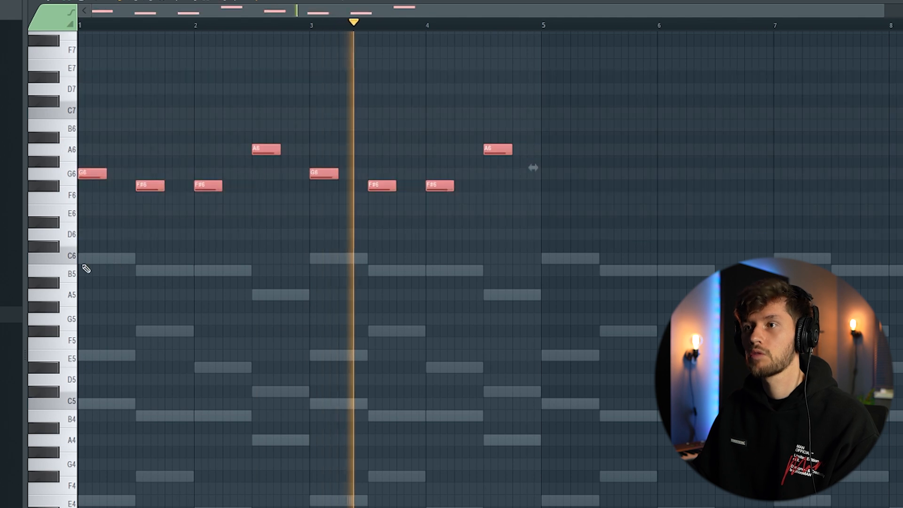
key("ctrl+b")
left_click_drag(333, 16, 640, 46)
- Lower the low-pass master filter cutoff of Omnisphere's Keys - Chill patch
left_click(443, 22)
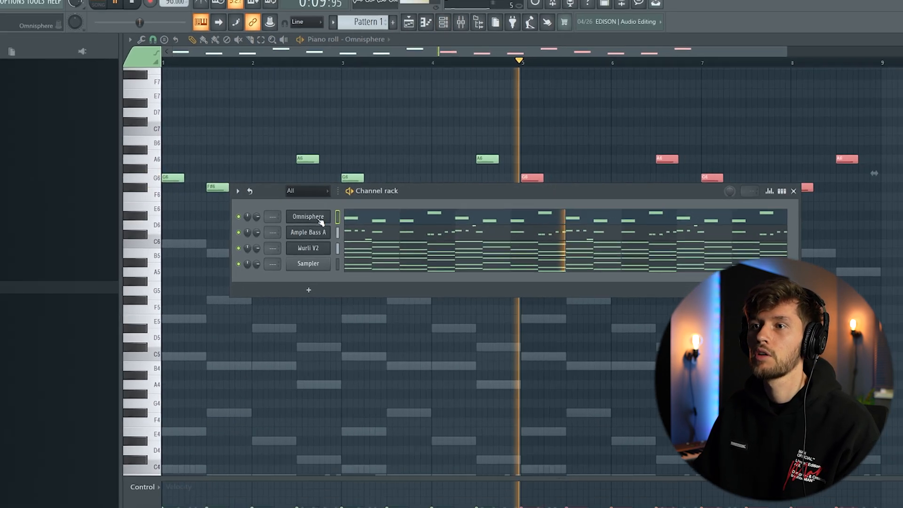
left_click(308, 217)
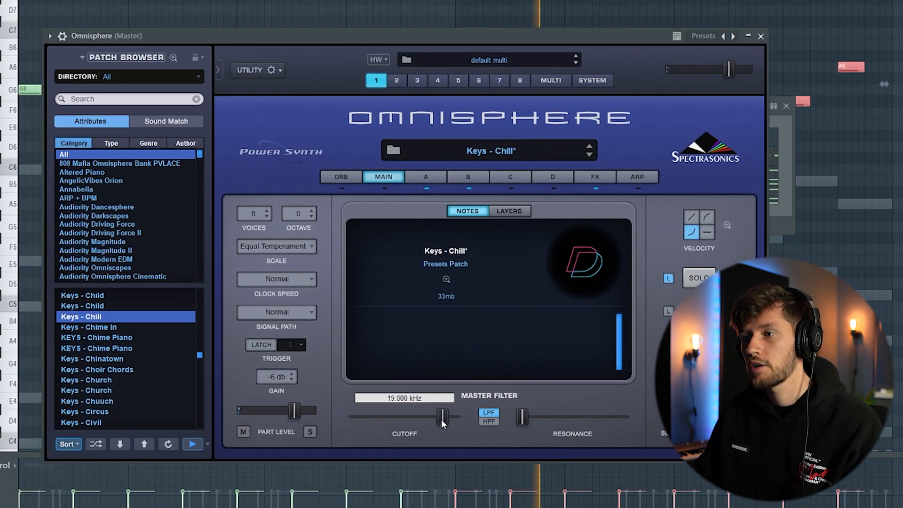
left_click_drag(397, 423, 413, 429)
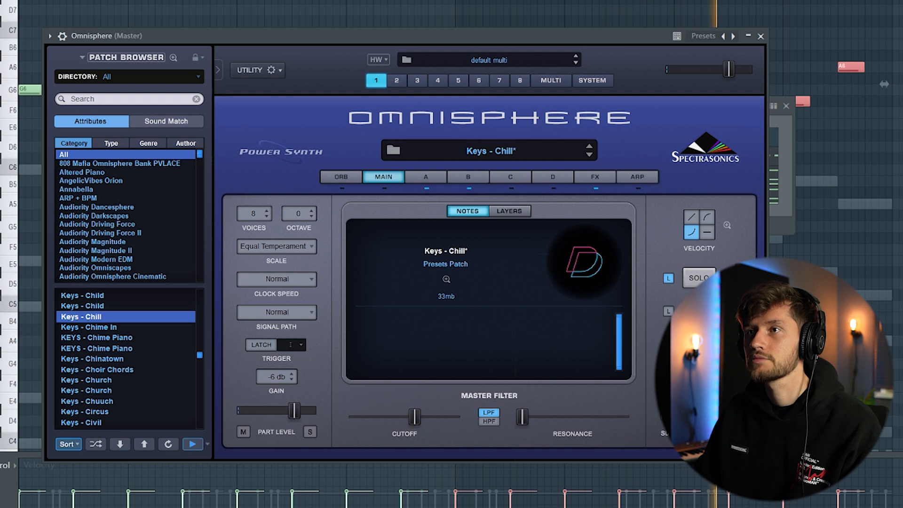
- Insert a second Omnisphere channel above the first and load the Bells - Far patch
key("F7")
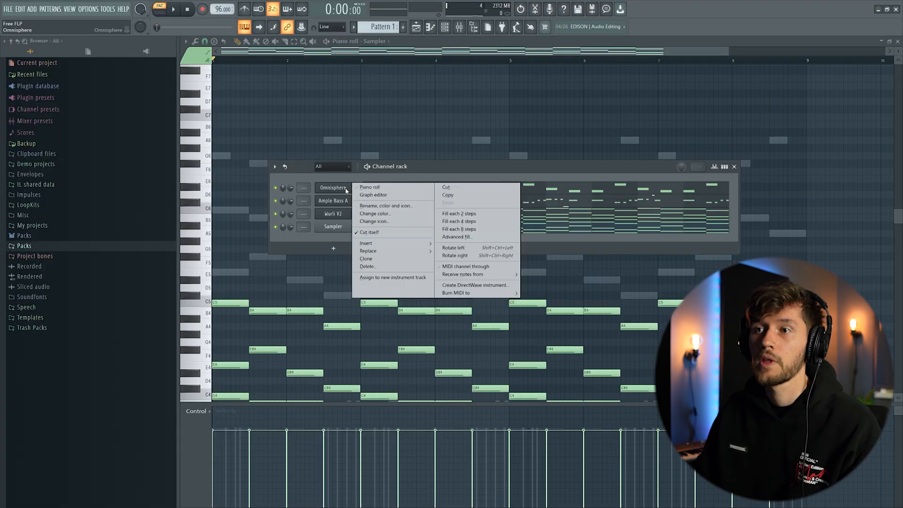
mouse_move(395, 248)
left_click(539, 233)
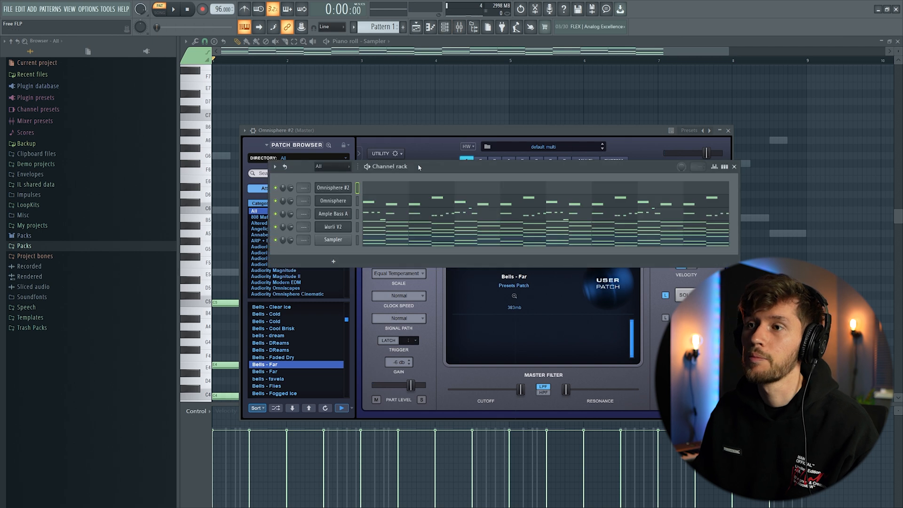
- Inspect layers B and A of the Bells - Far patch, and lower its low-pass master filter cutoff
left_click(530, 226)
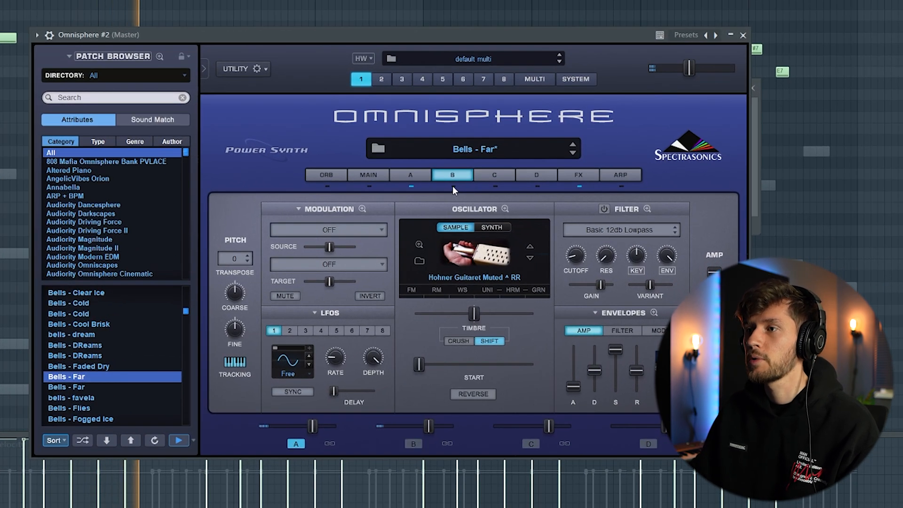
left_click(419, 177)
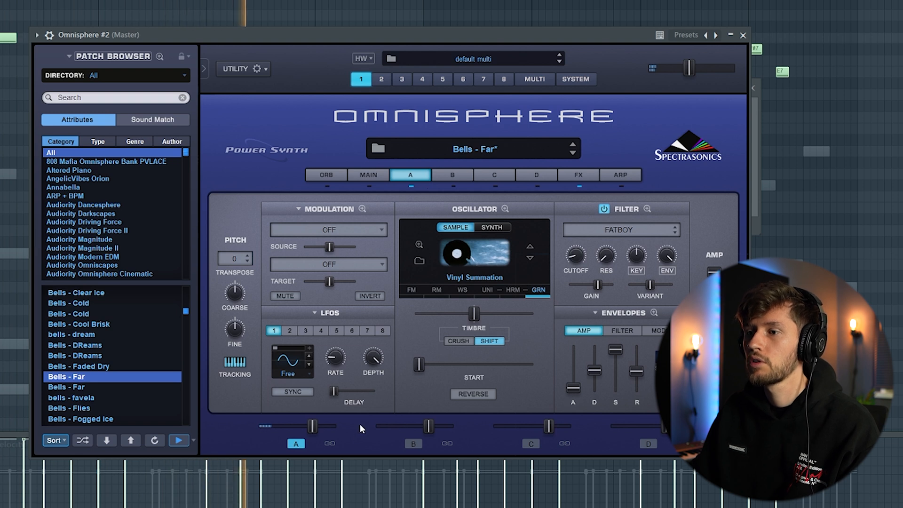
left_click(369, 175)
left_click_drag(401, 418, 378, 419)
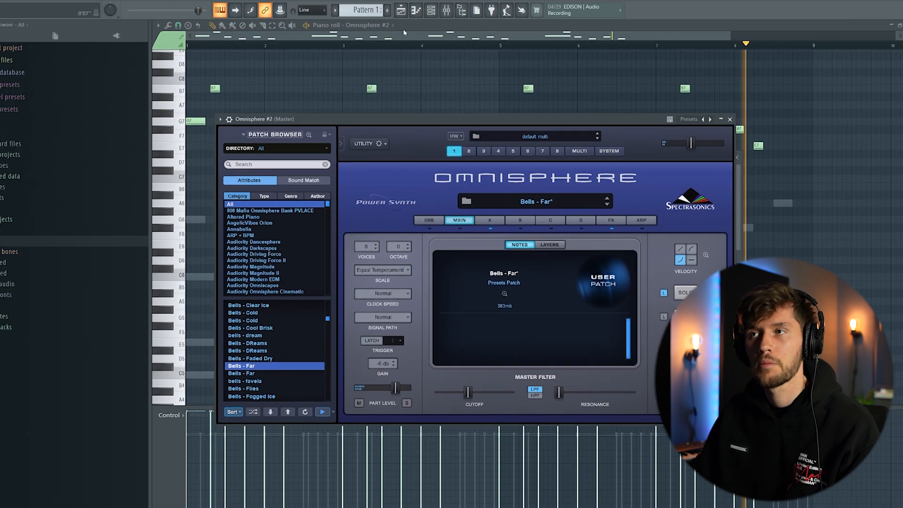
- On the second Wurli V2's Creative EP preset, set the Time macro to 0.116 and slightly lower the Timbre macro
left_click(443, 38)
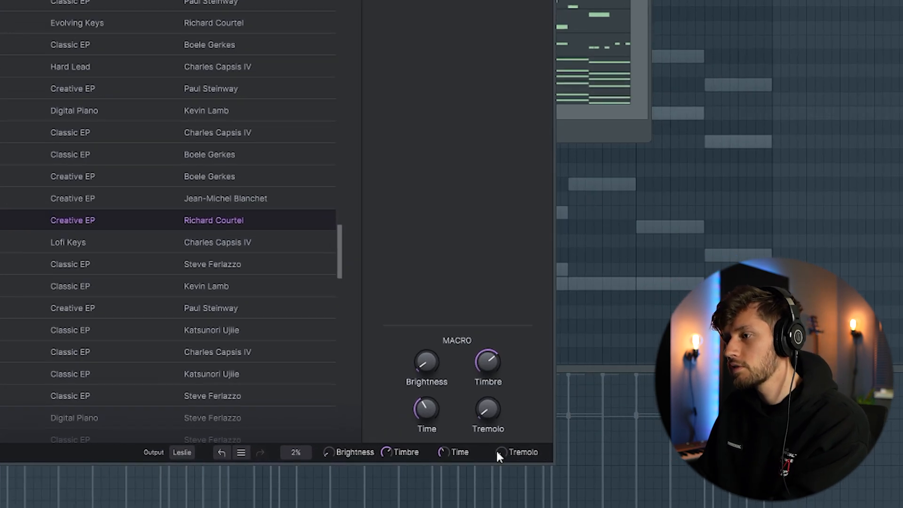
mouse_move(661, 449)
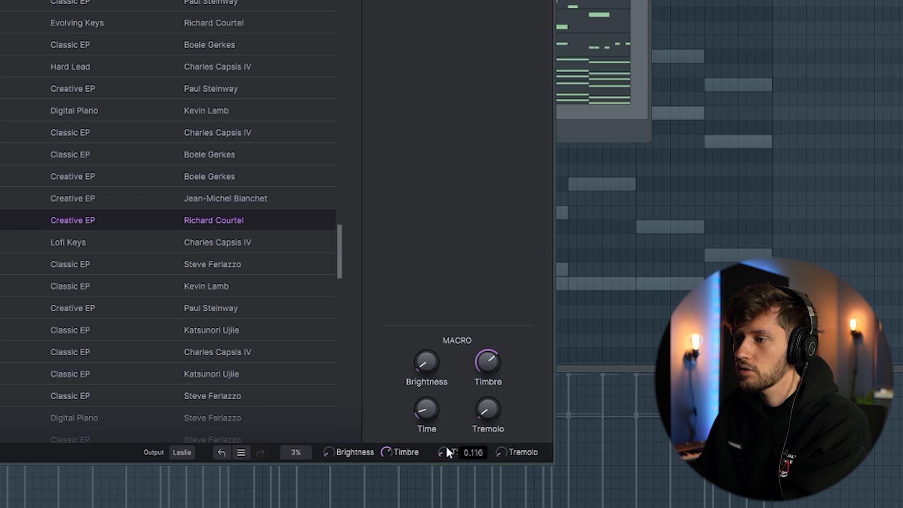
mouse_move(387, 452)
left_mouse_down()
mouse_move(392, 432)
mouse_move(387, 456)
left_mouse_up()
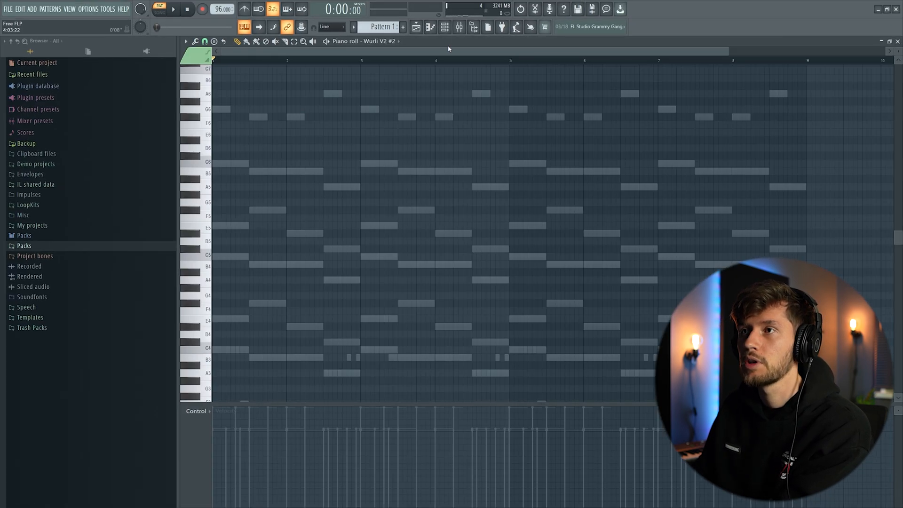
- Copy the top notes of the Sampler channel's chords (C5, B4, A4) across all eight bars into the Wurli V2 #2 channel
left_click(445, 27)
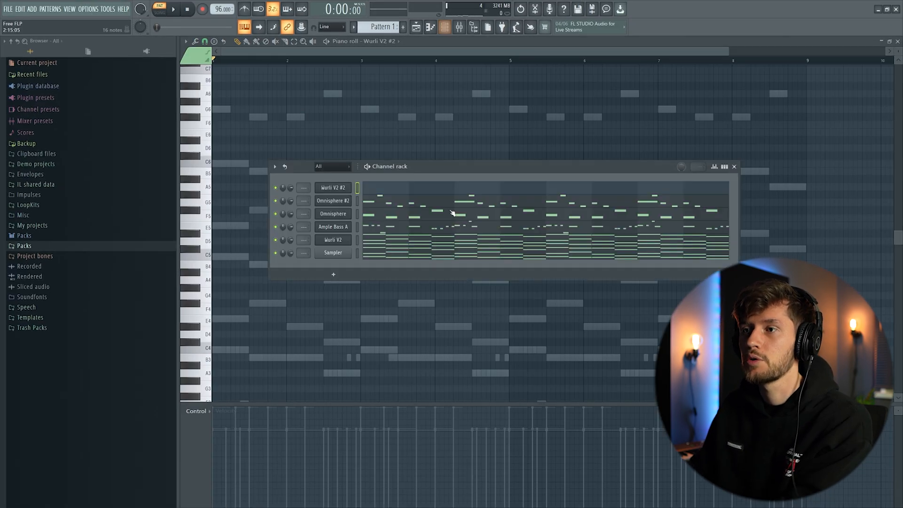
left_click(411, 251)
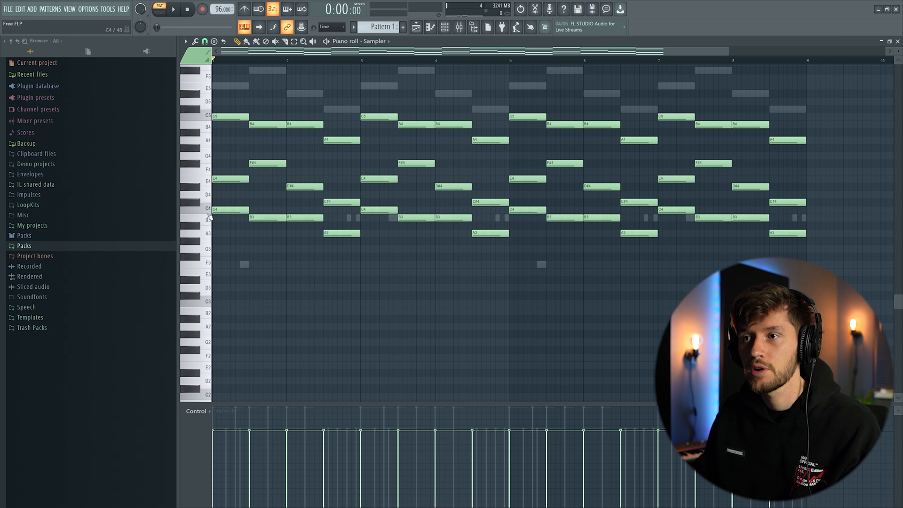
left_click_drag(207, 113, 213, 145)
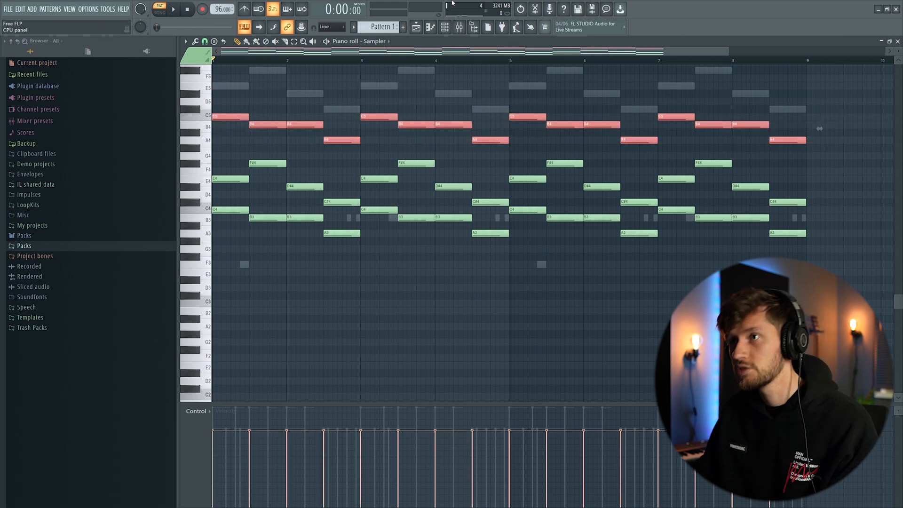
left_click(448, 27)
left_click(332, 187)
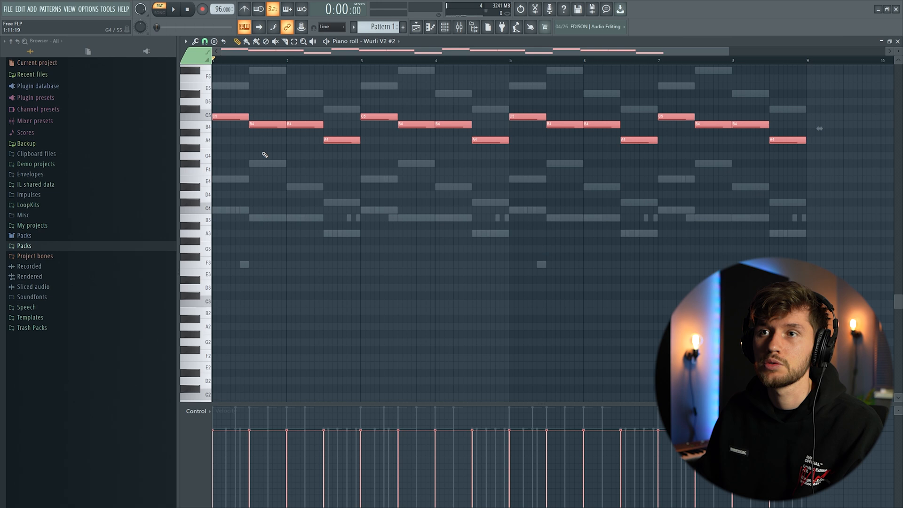
- Play the pattern with the new Wurli top line and open the Wurli V2 #2 instrument
scroll(297, 117, "up", 4)
key("space")
key("F6")
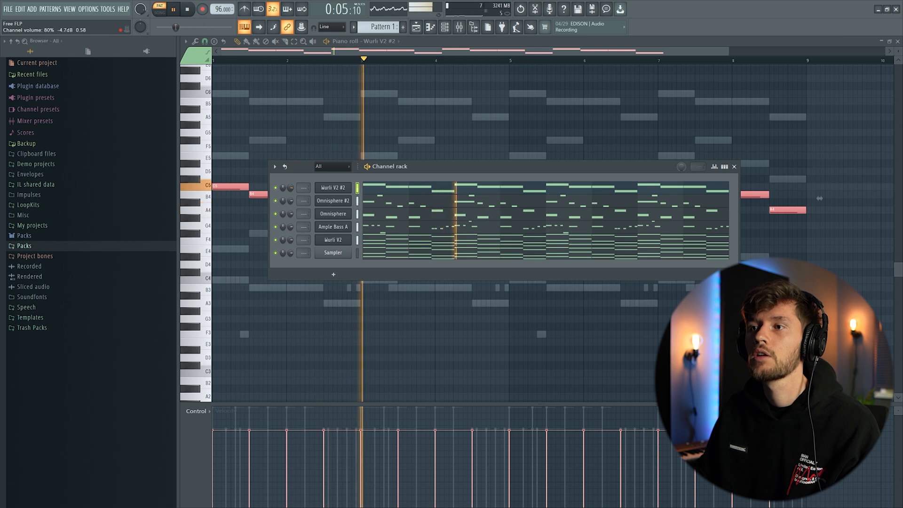
left_click(334, 189)
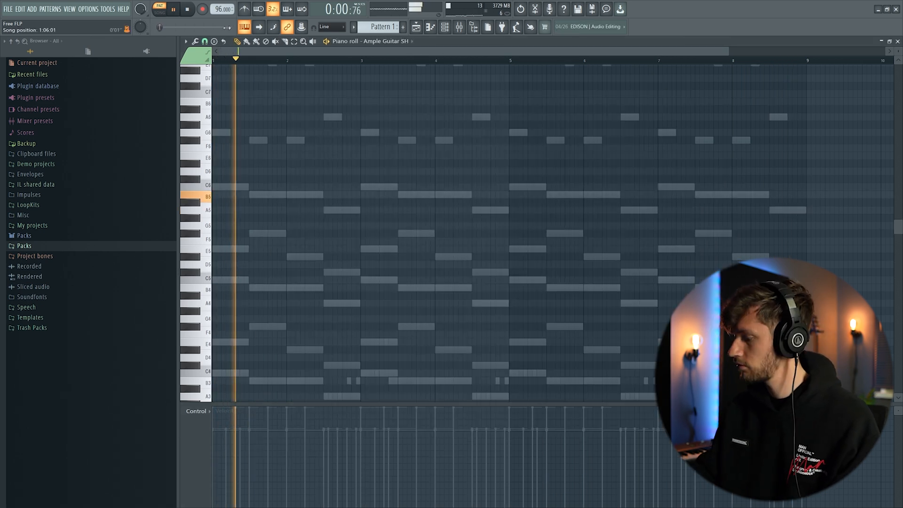
- Write a short B5 and F#5 motif for Ample Guitar SH in bar 1, copy it to bar 3, and audition it
key("space")
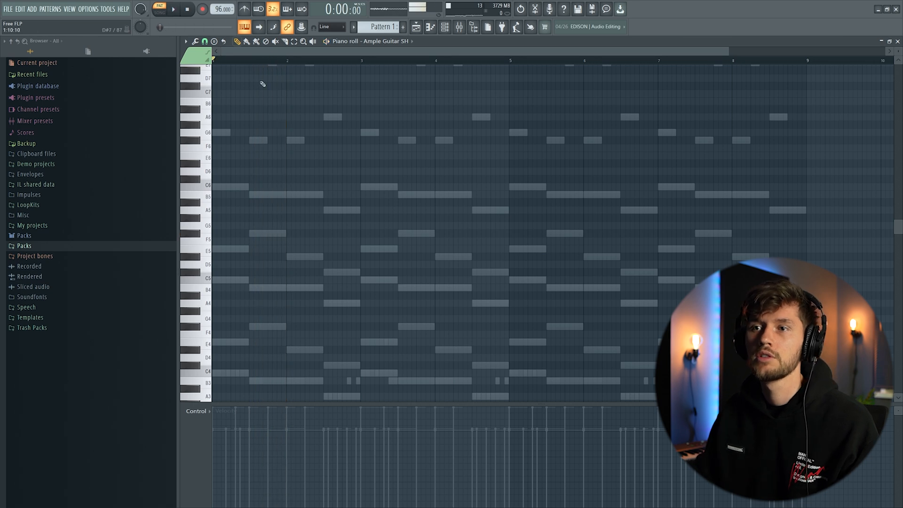
left_click(251, 195)
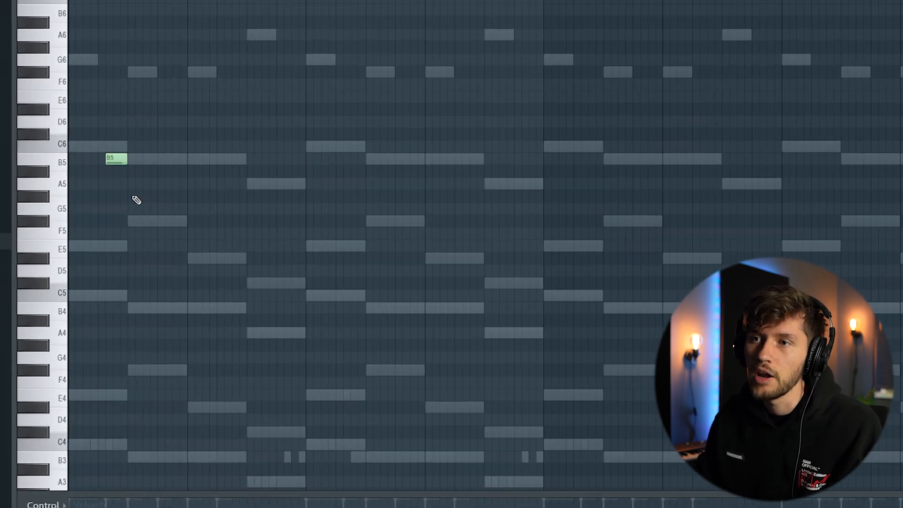
left_click_drag(150, 228, 157, 227)
key("space")
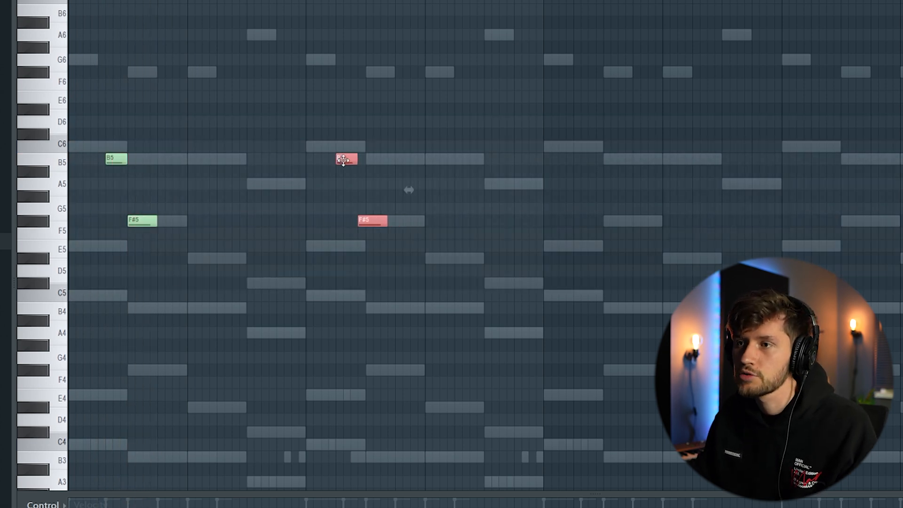
key("space")
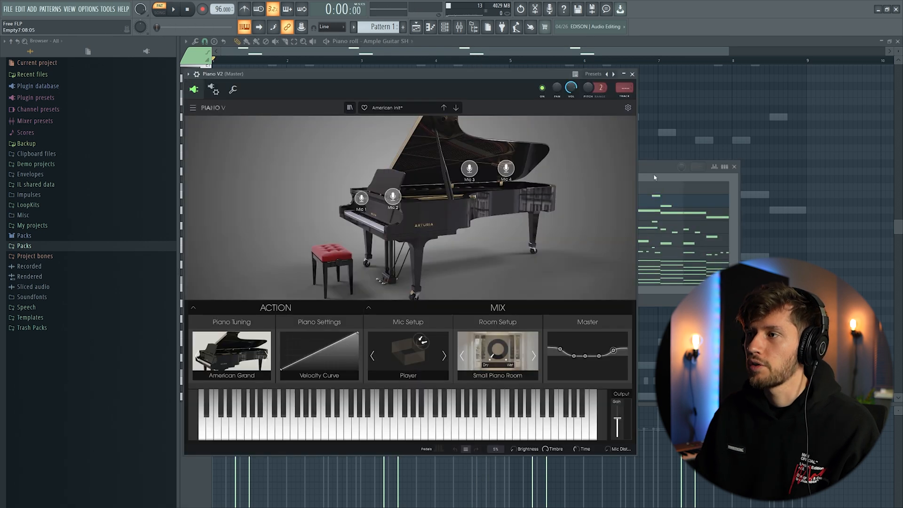
- Copy the first Wurli V2 chord (C5, E5, C6) into the Piano V2 channel and shorten its notes to a brief stab
left_click(655, 177)
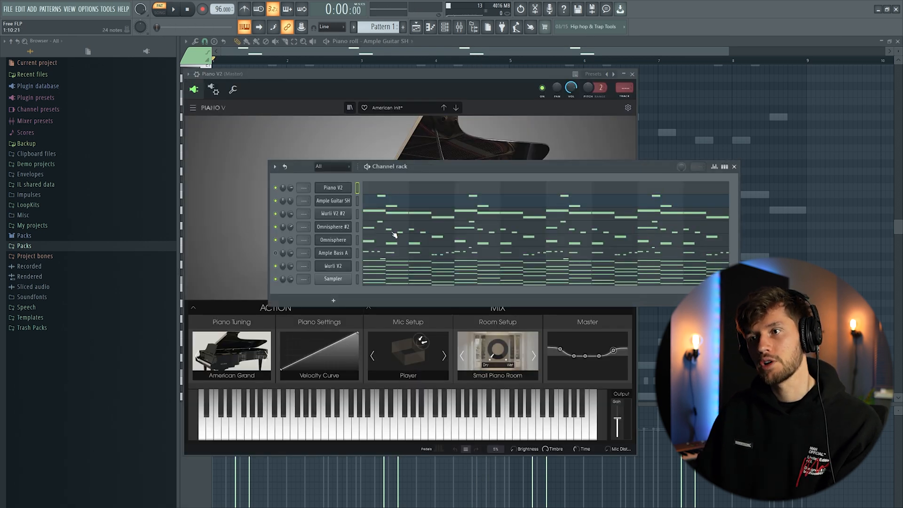
left_click(394, 267)
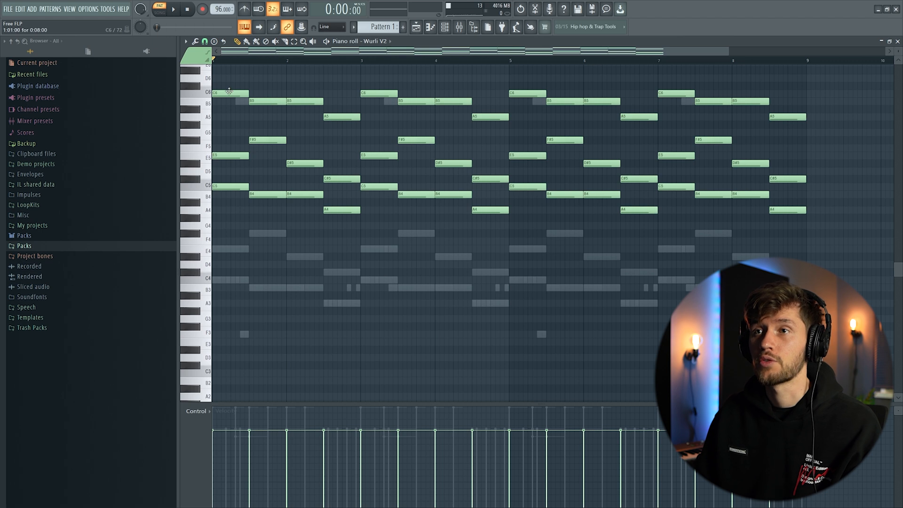
left_click(444, 27)
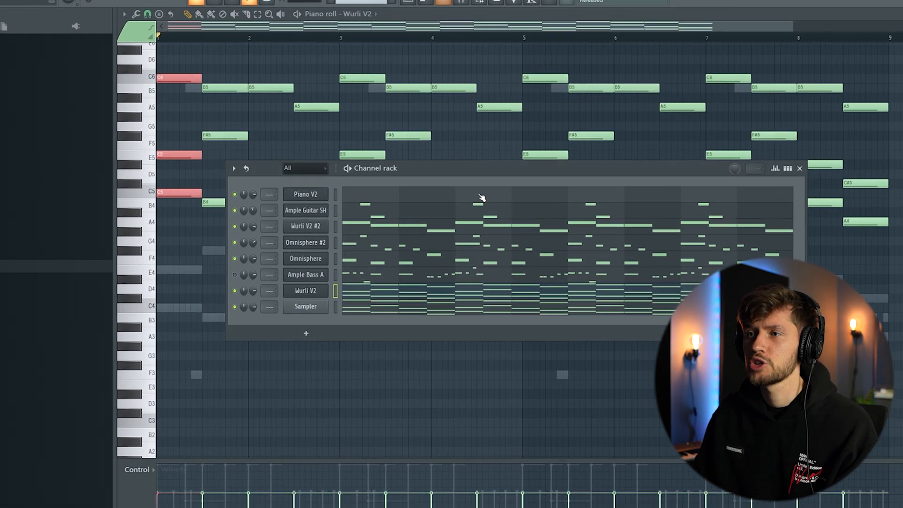
left_click(477, 190)
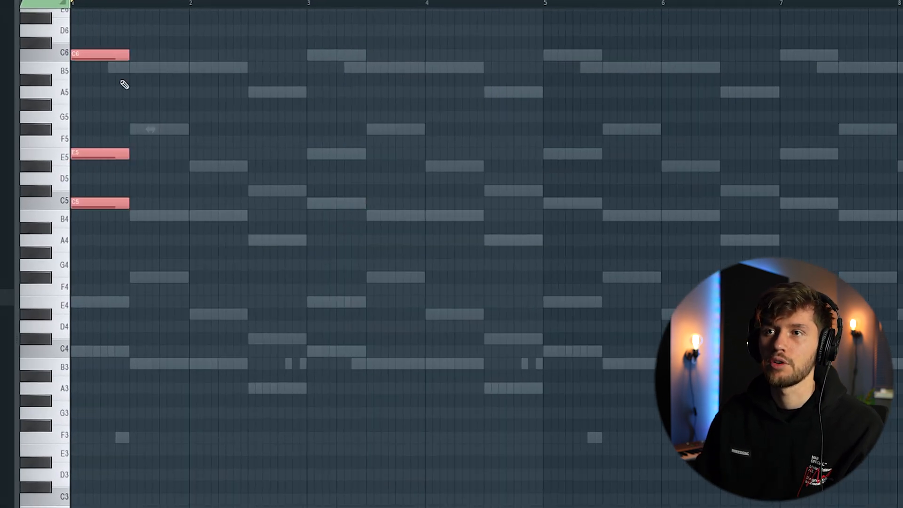
left_click_drag(89, 57, 83, 57)
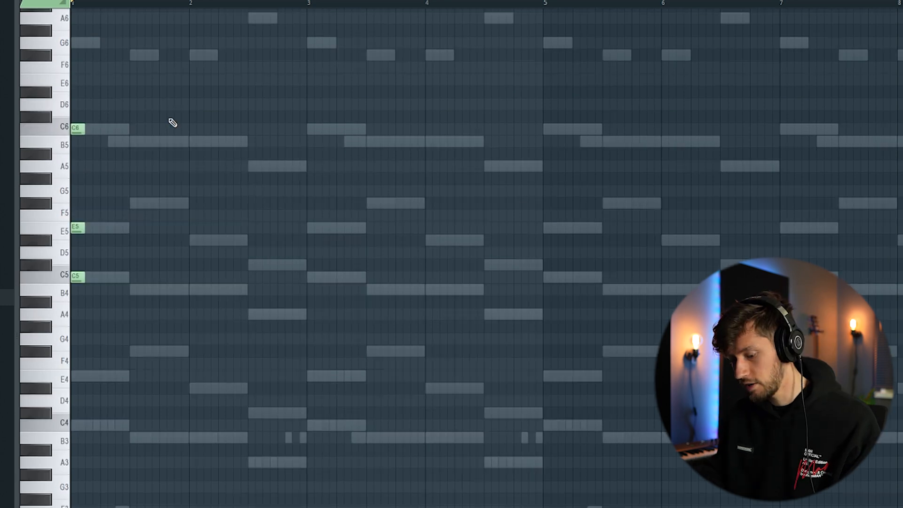
- Strum the short piano chord with the Strumizer and play it back
key("alt+s")
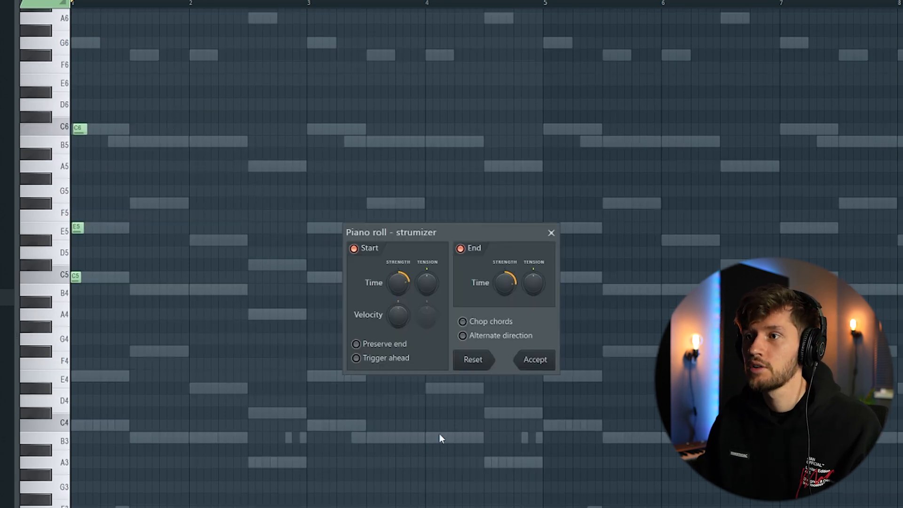
left_click(526, 361)
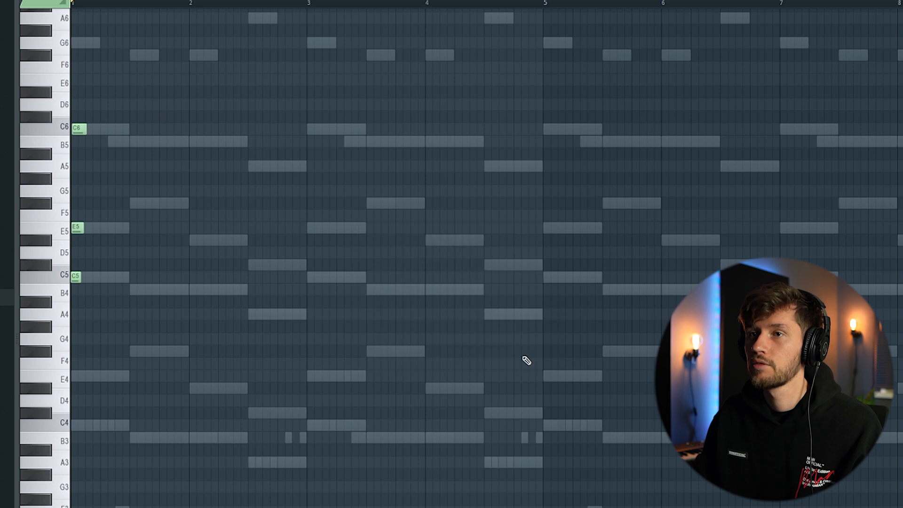
key("space")
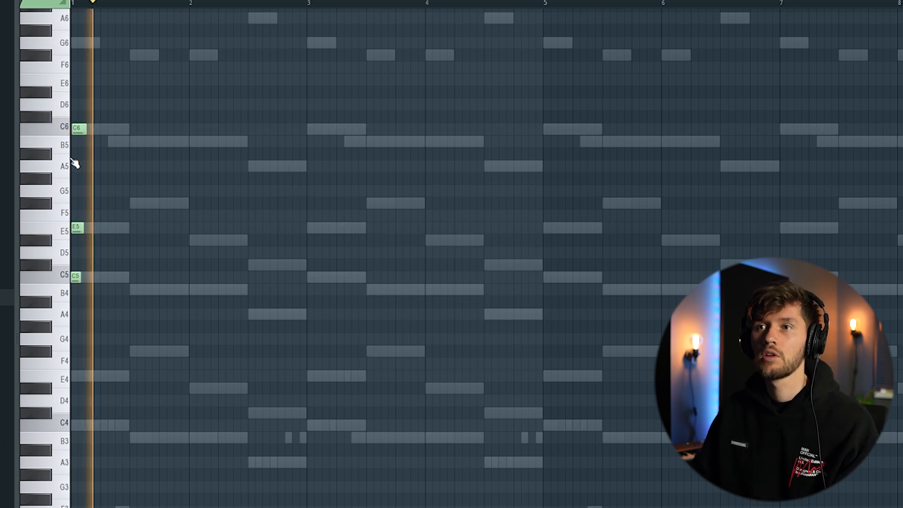
- Copy the strummed piano chord to bar 3 and duplicate the phrase across the rest of the eight-bar loop
scroll(395, 10, "right", 5)
key("ctrl+v")
scroll(362, 24, "left", 5)
key("ctrl+a")
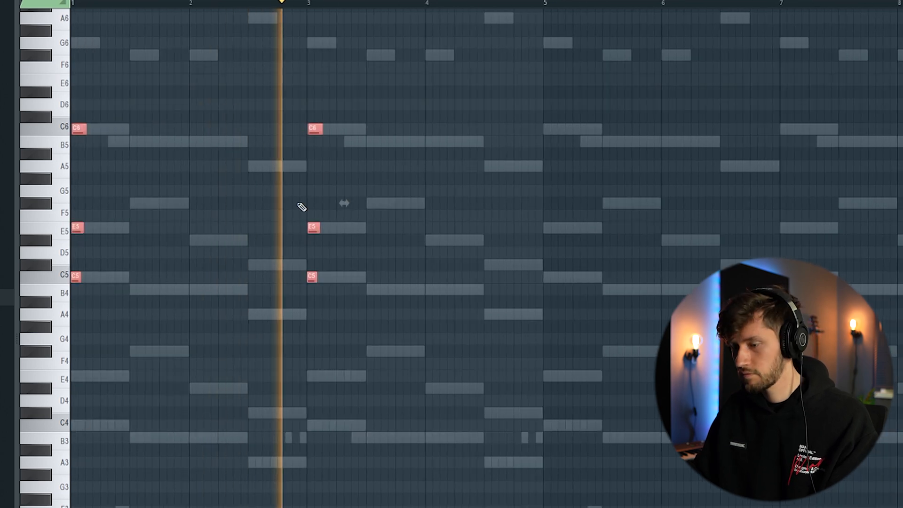
left_click_drag(303, 0, 349, 97)
key("ctrl+b")
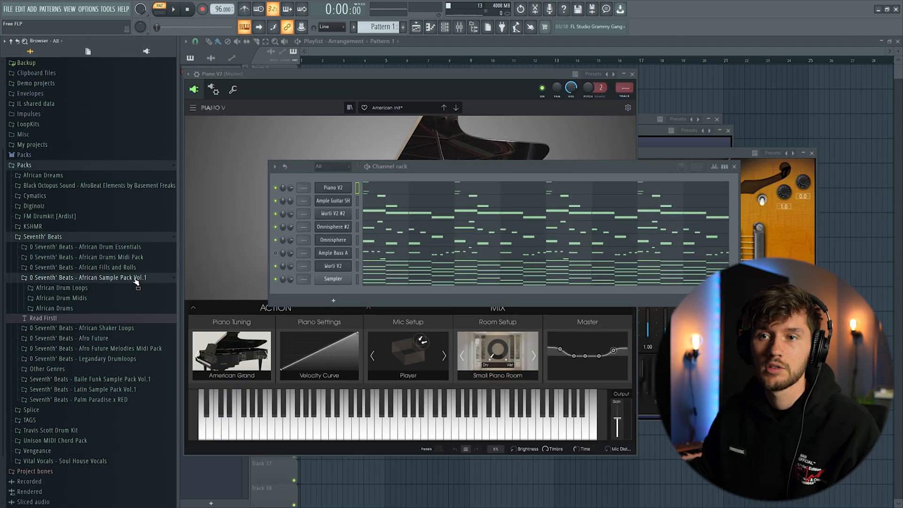
- Find a rimshot in the Seventh' Beats drum samples and place three C5 hits in bar 1 of SB - RIMSHOT (5)
scroll(101, 247, "down", 2)
left_click(81, 269)
scroll(85, 285, "down", 3)
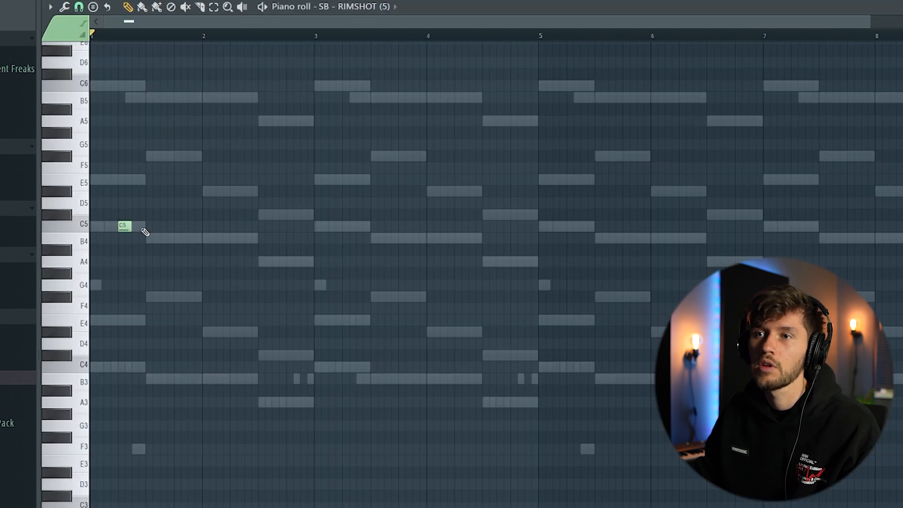
left_click(179, 226)
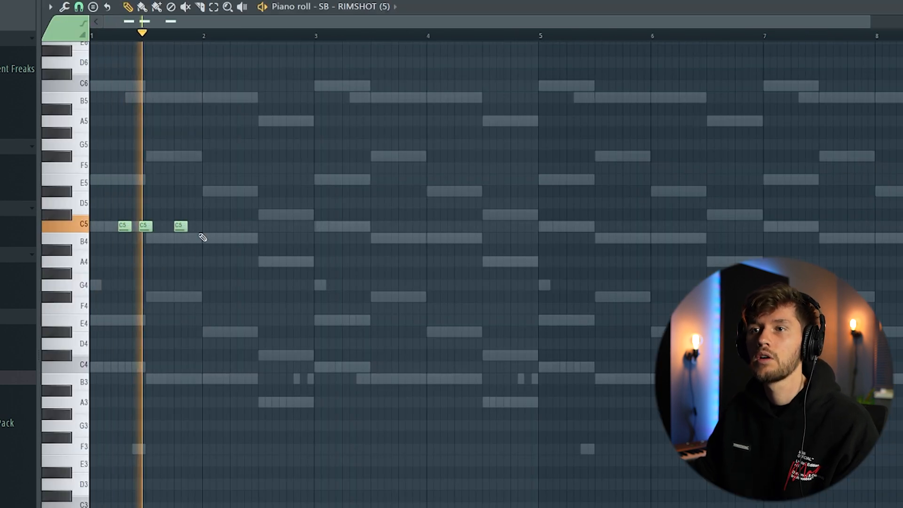
key("space")
- Duplicate the one-bar rimshot rhythm until it fills eight bars, and play the loop
key("ctrl+b")
key("ctrl+b")
key("ctrl+b")
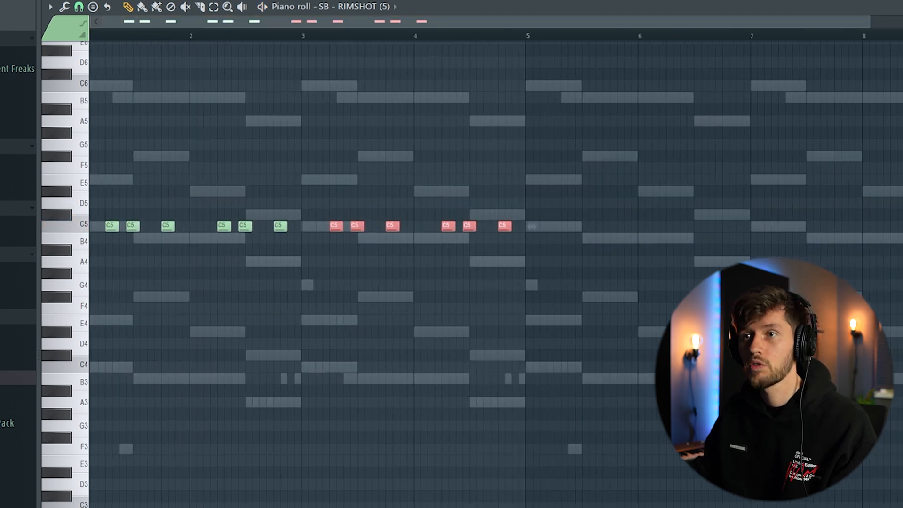
key("space")
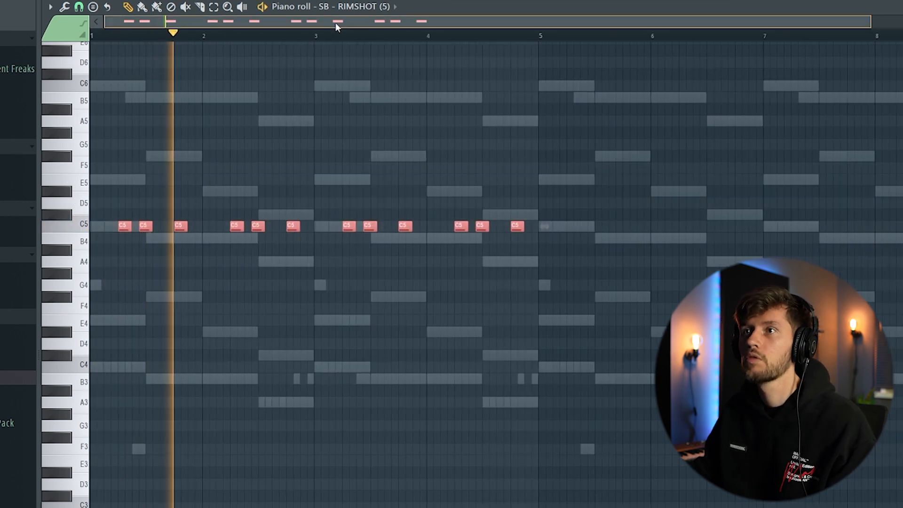
key("ctrl+b")
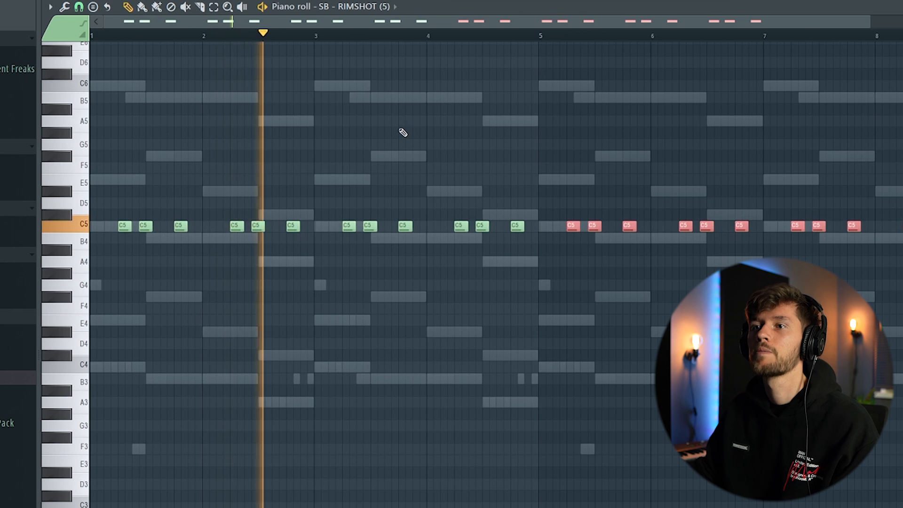
scroll(417, 141, "up", 2)
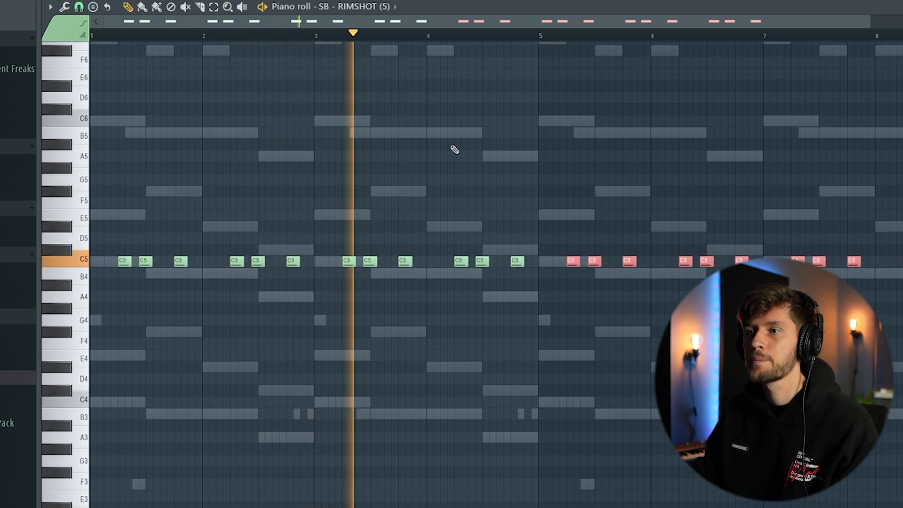
left_click(607, 143, "ctrl")
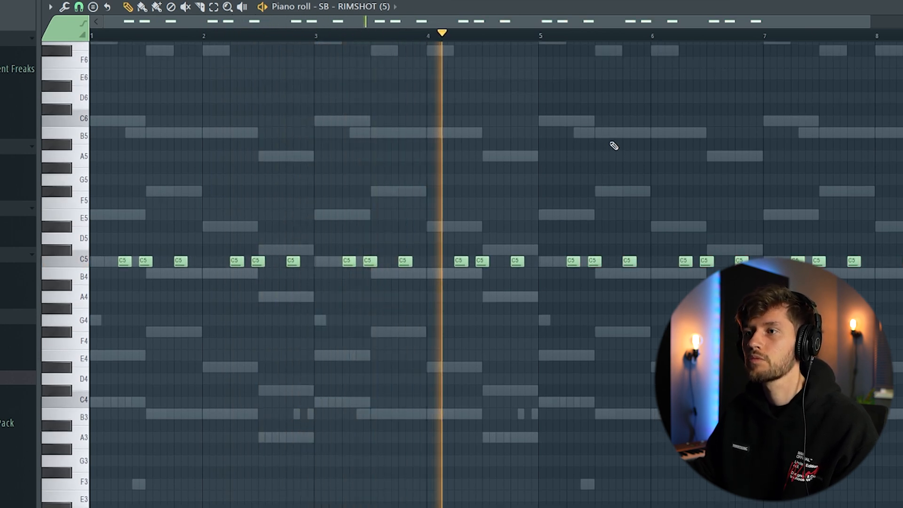
key("space")
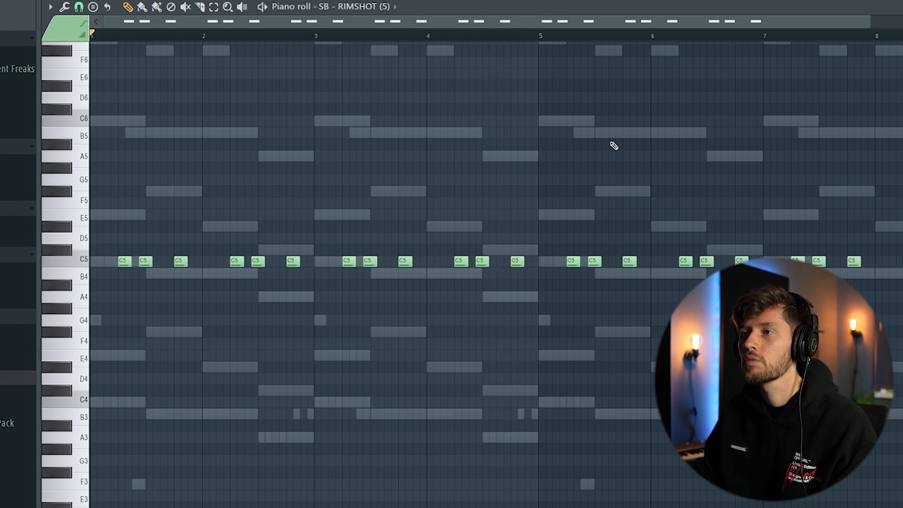
- Copy the rimshot rhythm into the SB - Rim (7) channel and play both rim layers together
key("F6")
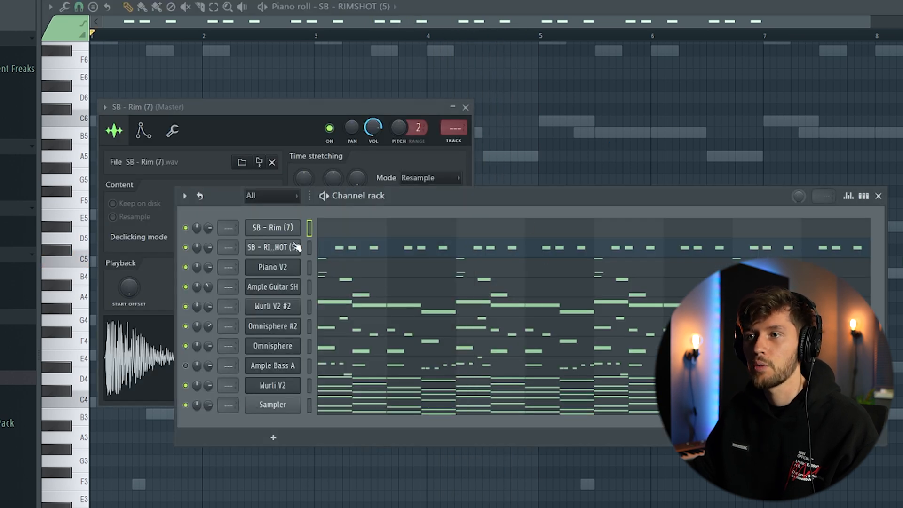
left_click(309, 230)
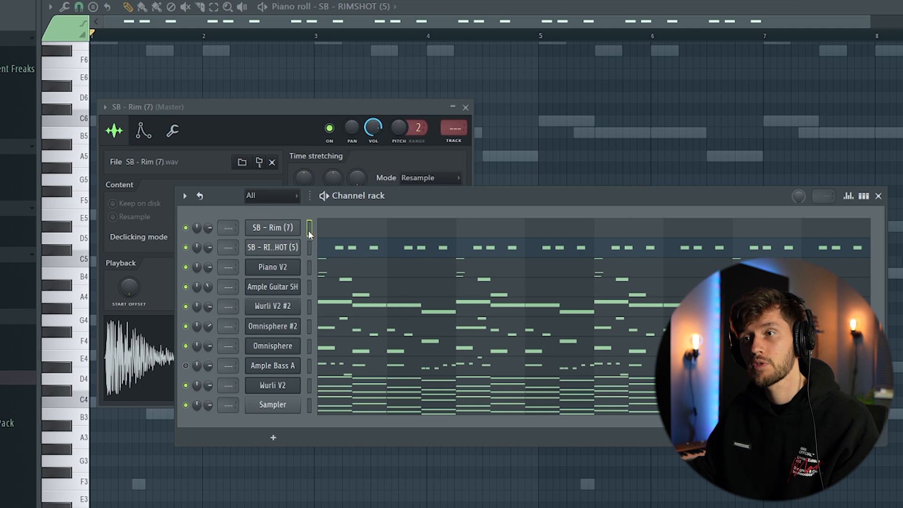
key("ctrl+v")
key("space")
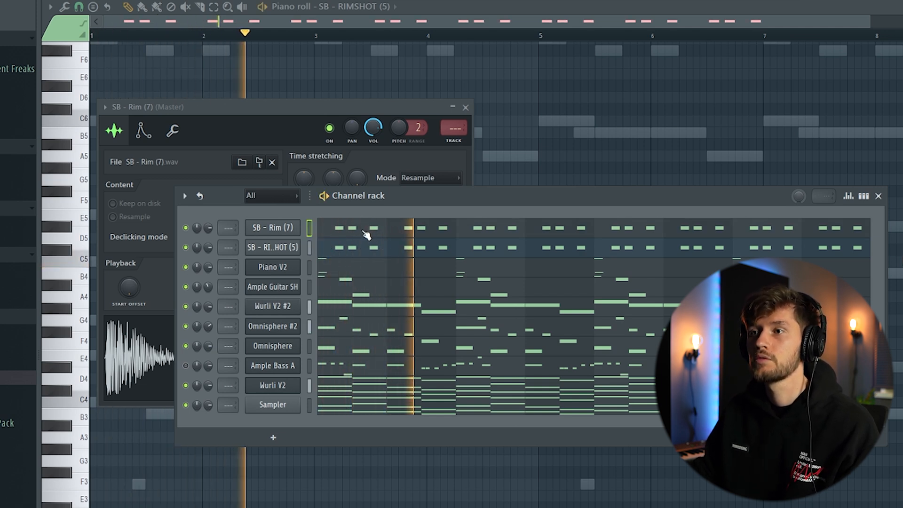
key("F6")
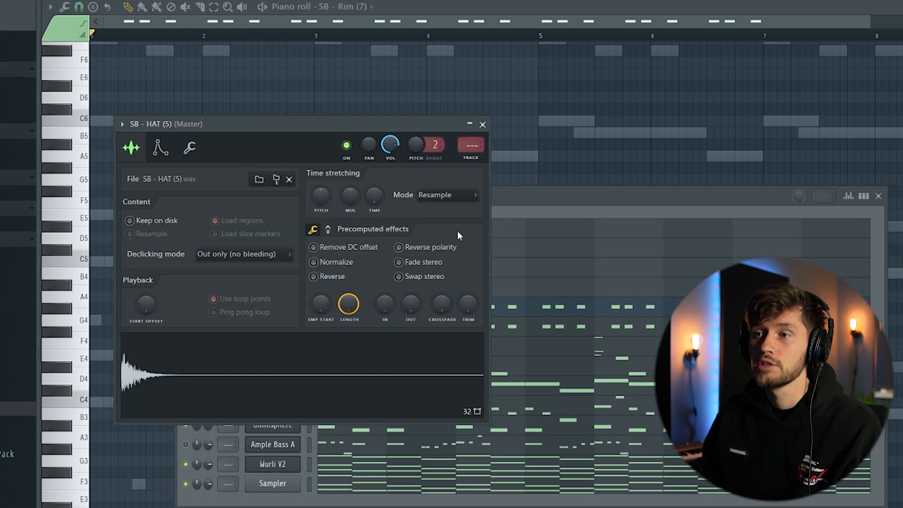
- Place four evenly spaced C5 hits in bar 1 of SB - HAT (11) and duplicate them until they fill eight bars
key("F6")
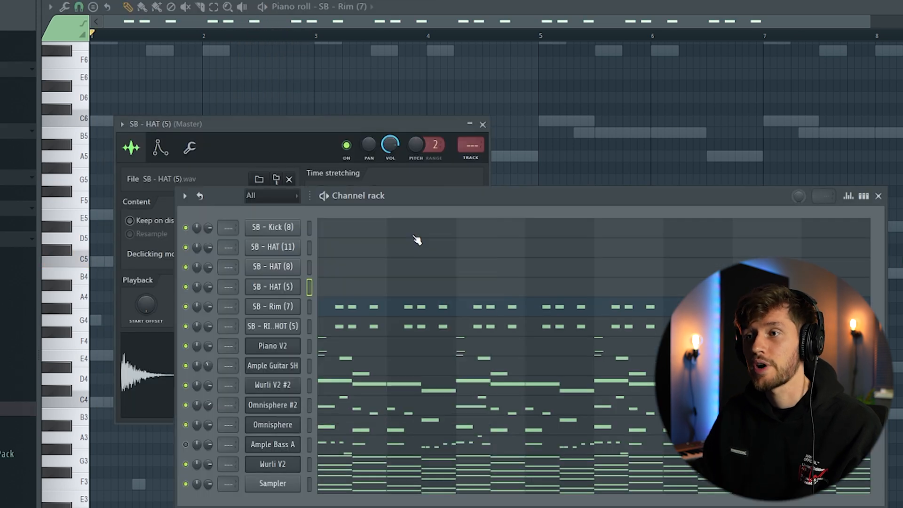
left_click(281, 229)
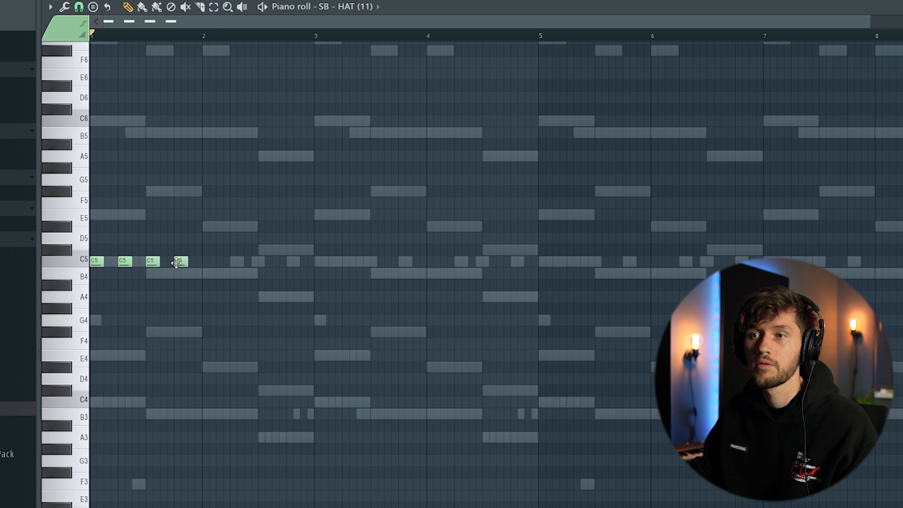
key("space")
key("ctrl+a")
key("space")
left_click_drag(292, 23, 342, 28)
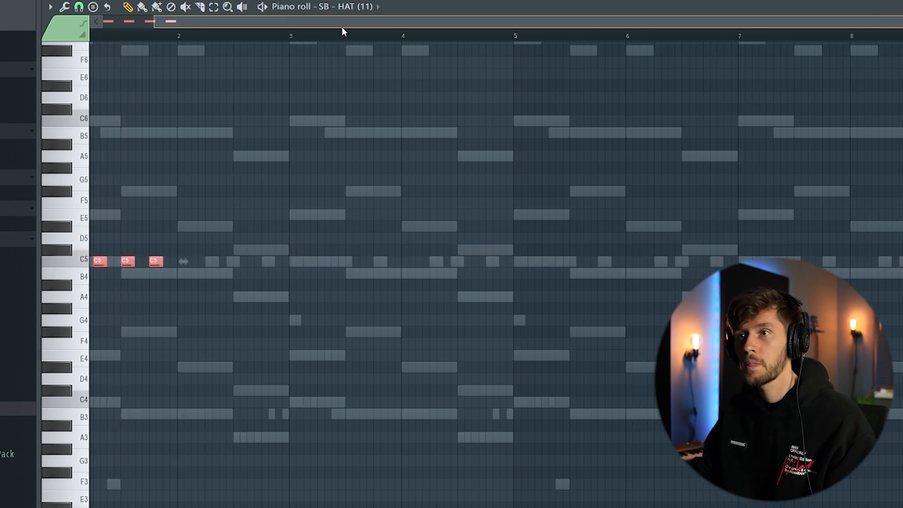
key("space")
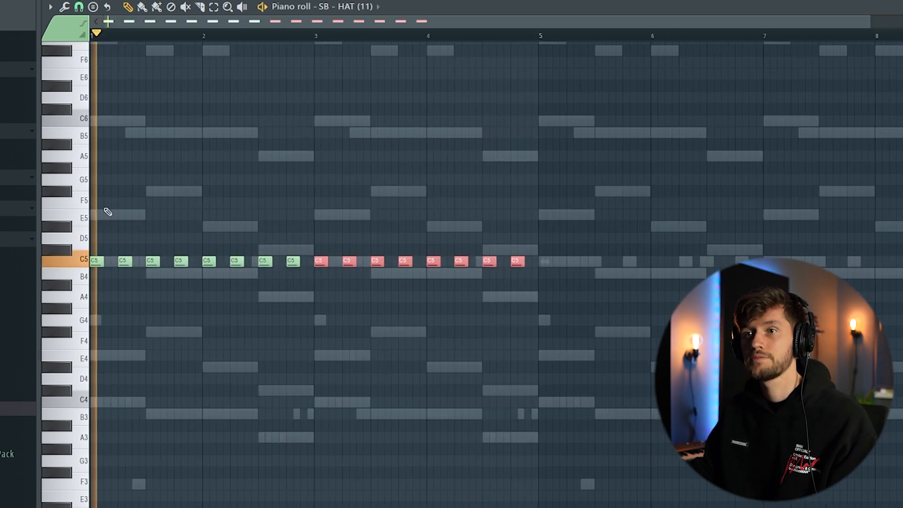
key("ctrl+a")
left_click_drag(336, 22, 336, 42)
key("ctrl+b")
- Copy the hat pattern into SB - HAT (8) and shift all its notes half a beat later to play off-beat
key("F6")
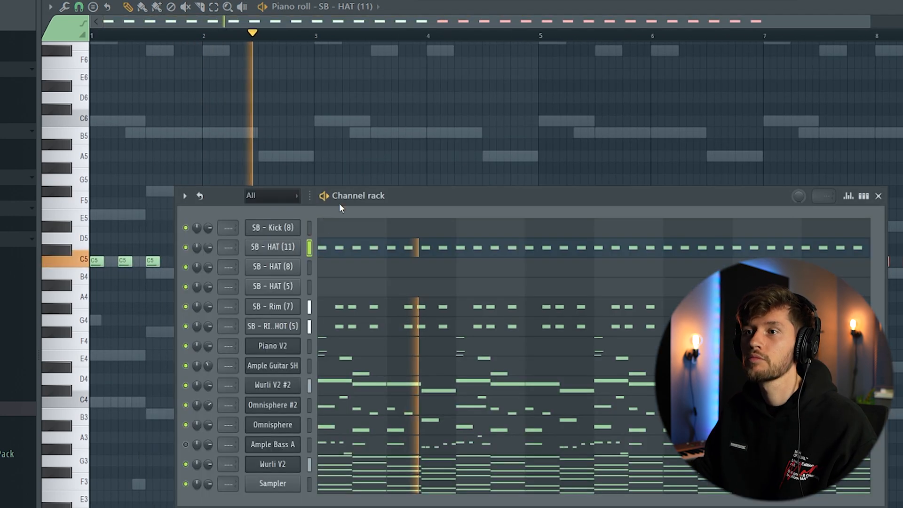
left_click(310, 249)
key("ctrl+v")
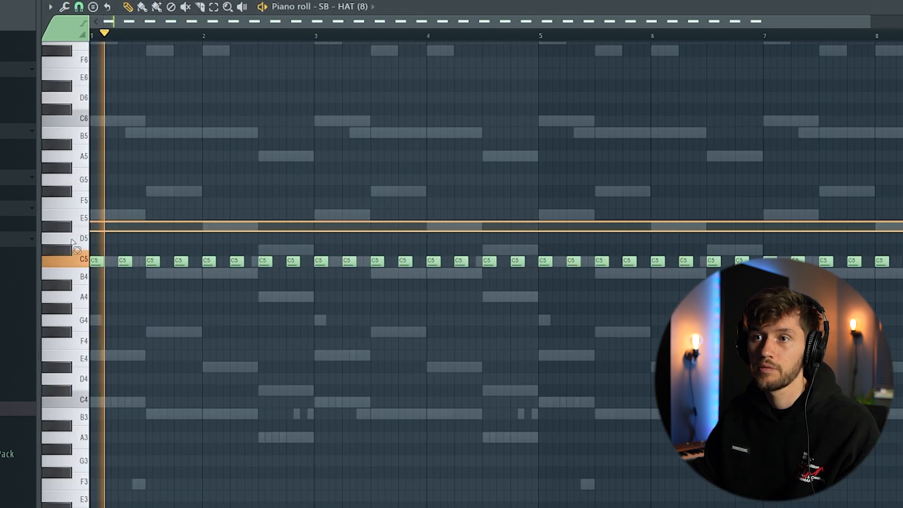
key("ctrl+a")
left_click_drag(96, 260, 110, 260)
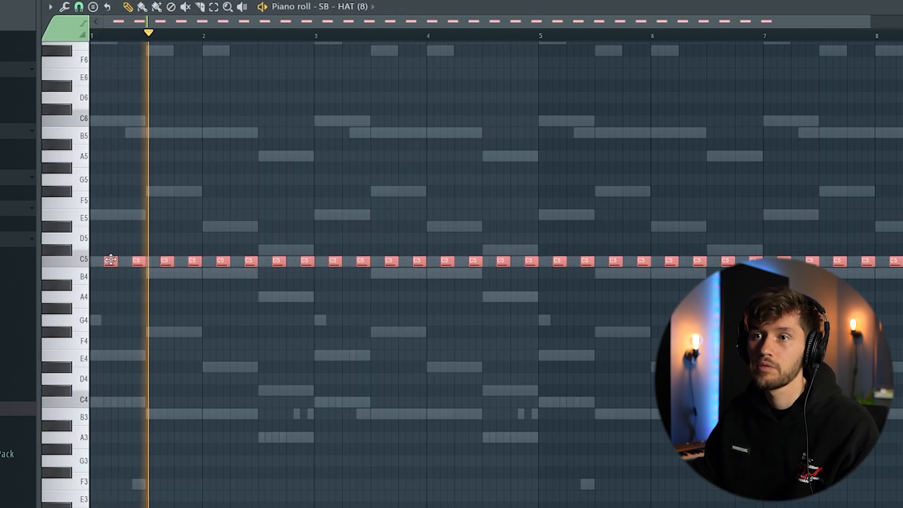
left_click(428, 215)
right_click(431, 215)
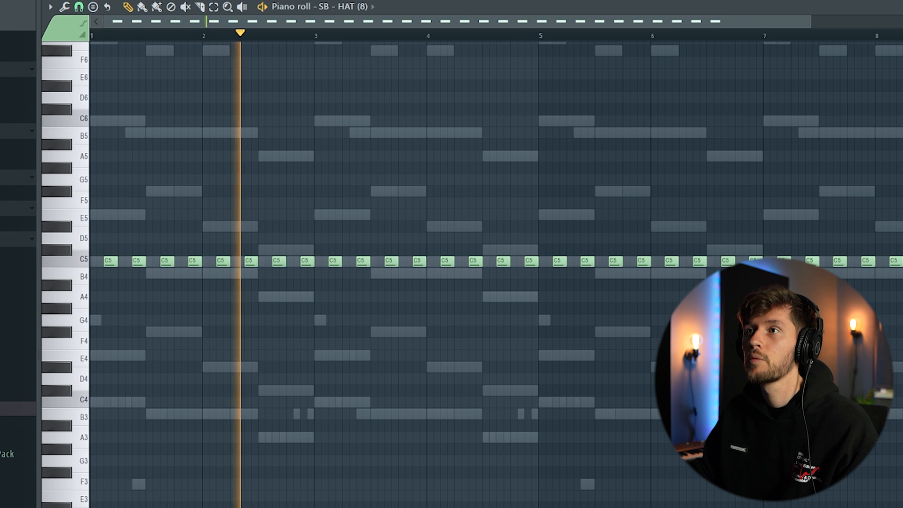
- Apply a fade-out to the SB - HAT (8) sample in its channel settings
key("F6")
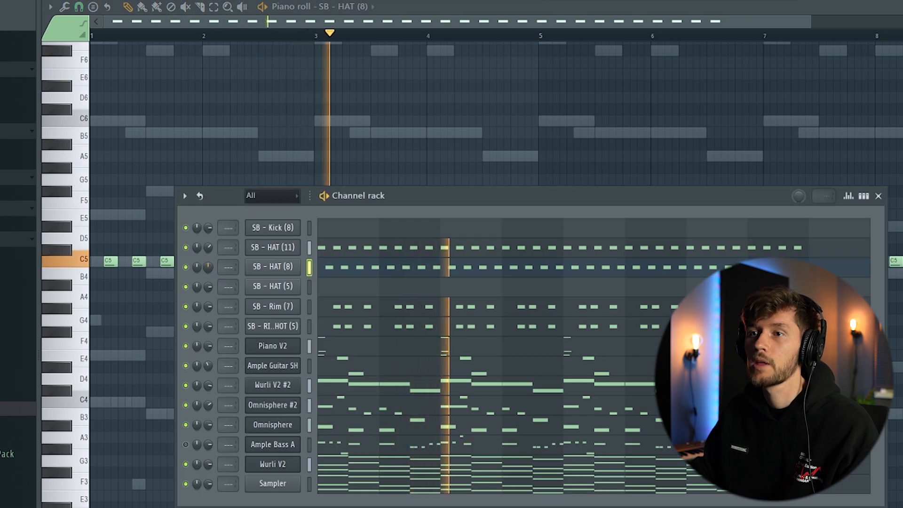
left_click(271, 266)
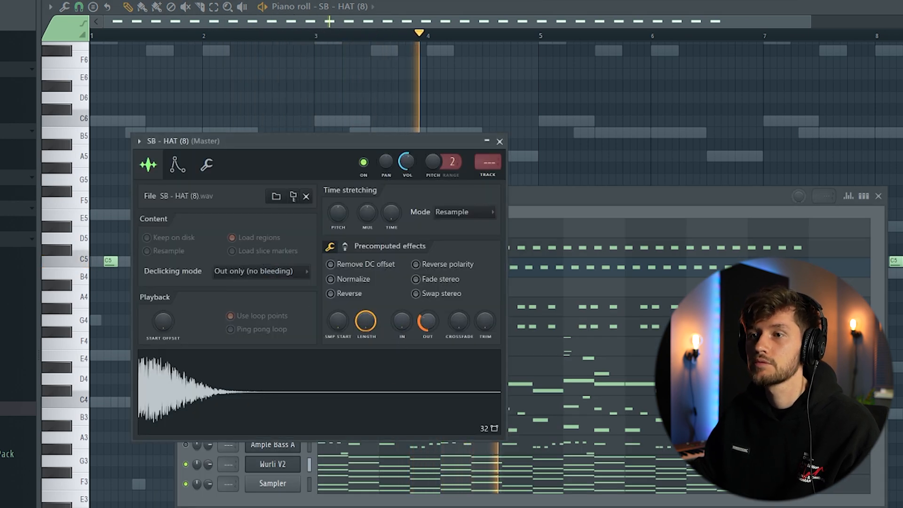
left_click(542, 194)
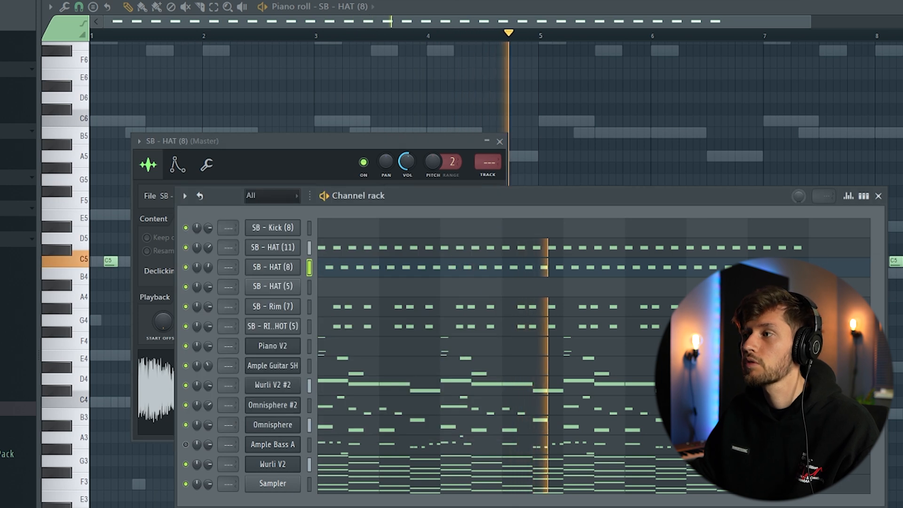
- Fill SB - HAT (5) with short C5 hits and fast rolls across the eight bars, and play the loop
left_click(899, 215)
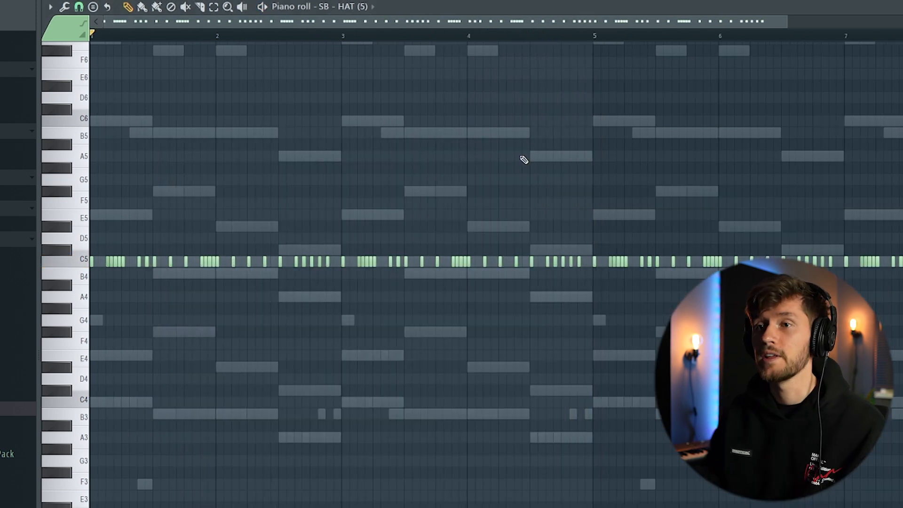
key("space")
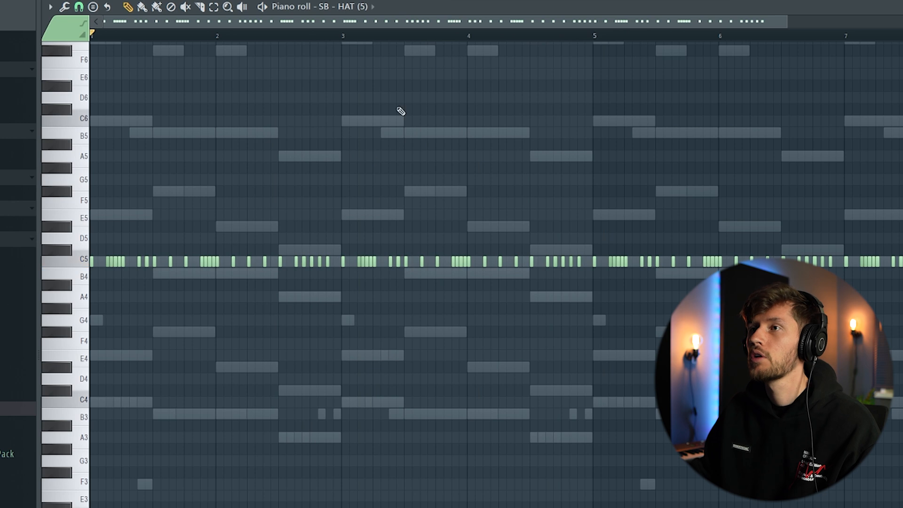
- Place syncopated C5 kick hits across bars 1 and 2 of SB - Kick (8) while listening to the loop
key("F6")
left_click(371, 232)
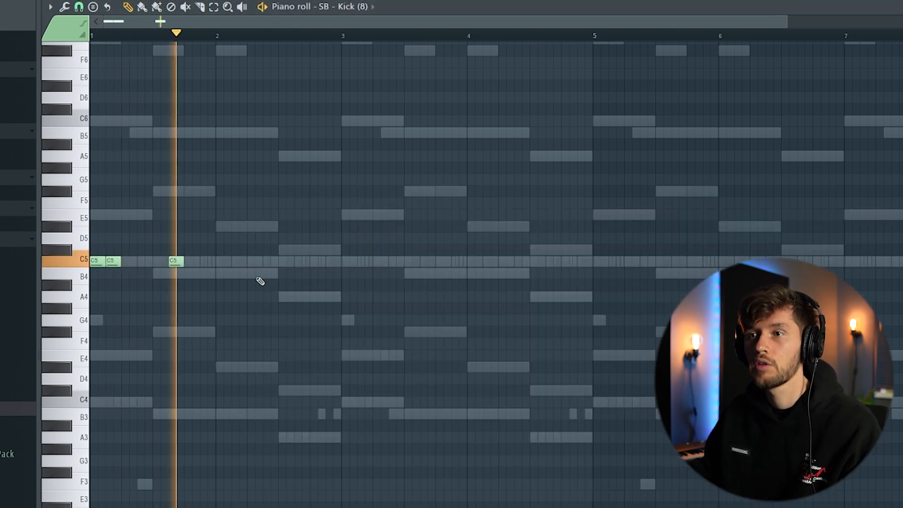
left_click(310, 261)
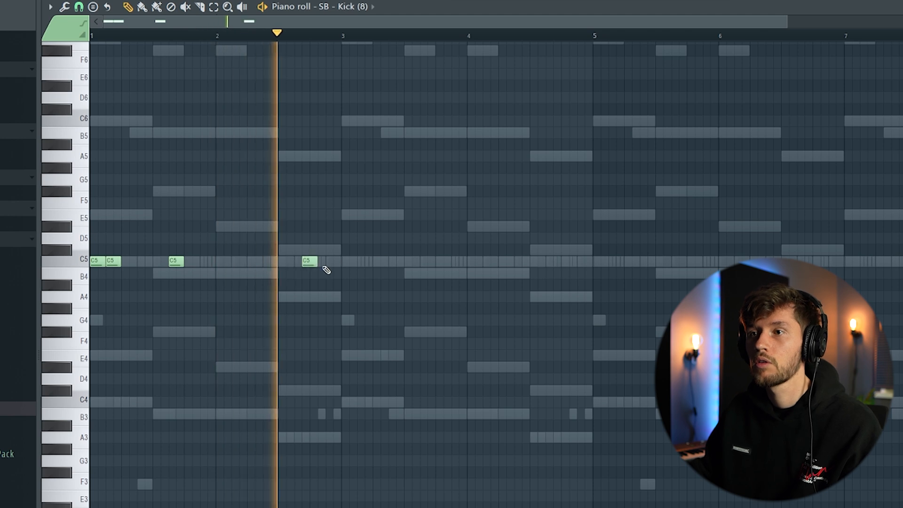
left_click(333, 262)
key("space")
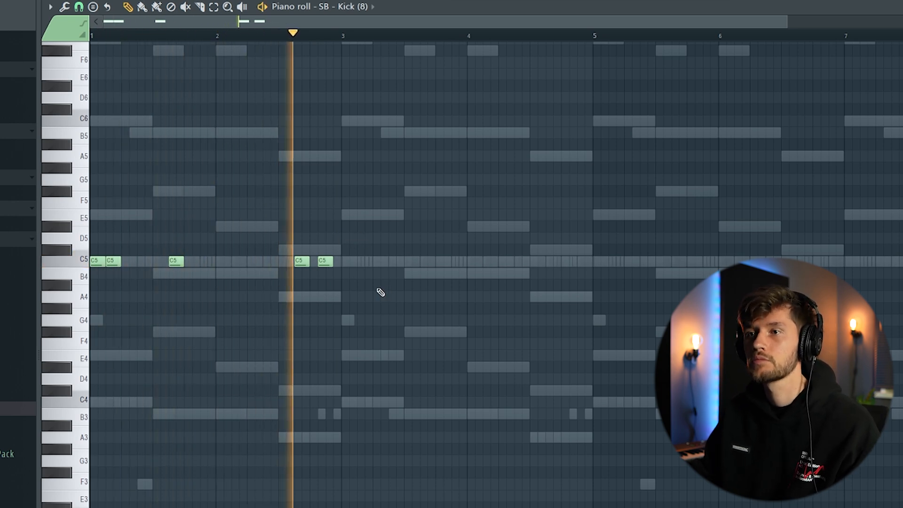
- Add a kick hit at the start of bar 2, duplicate the two-bar kick pattern across eight bars, and play it
key("space")
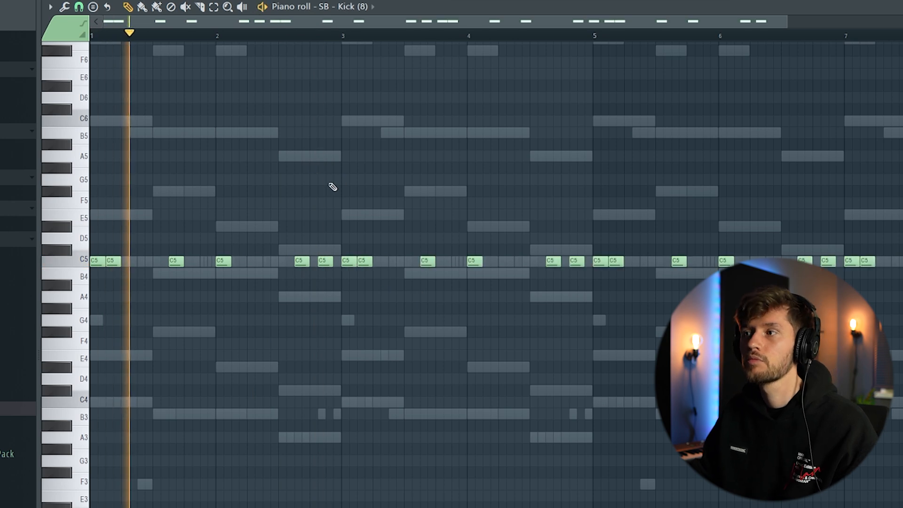
scroll(306, 266, "up", 2)
scroll(334, 281, "down", 4)
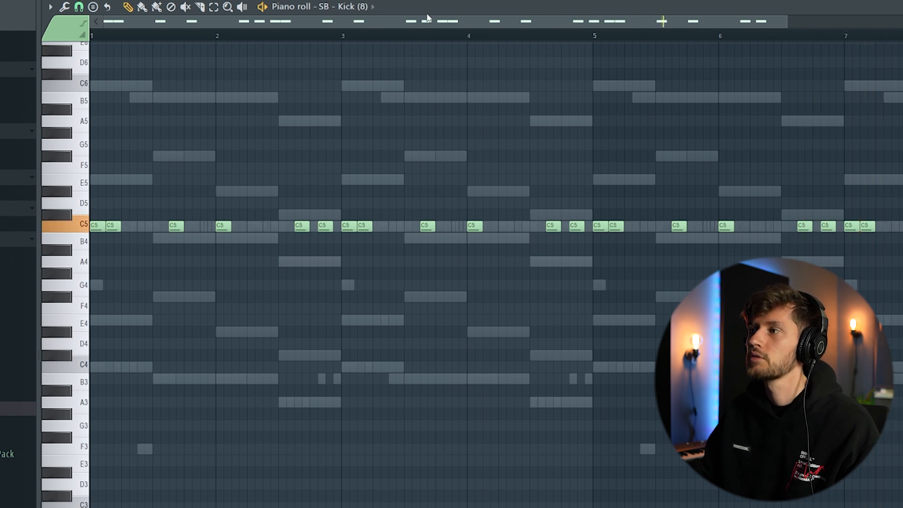
- Insert a Serum channel named Bass above the kick and place a C3 note late in bar 1
key("F6")
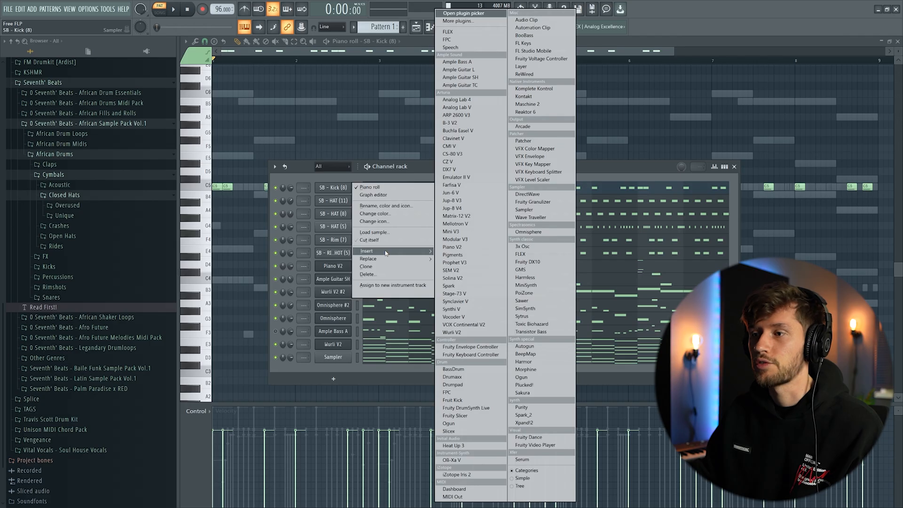
left_click(535, 460)
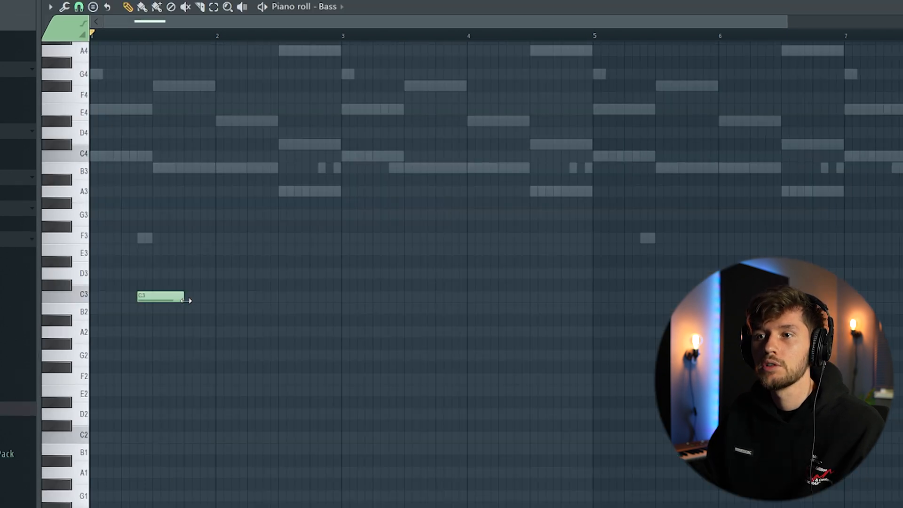
scroll(371, 342, "down", 2)
scroll(365, 335, "up", 3)
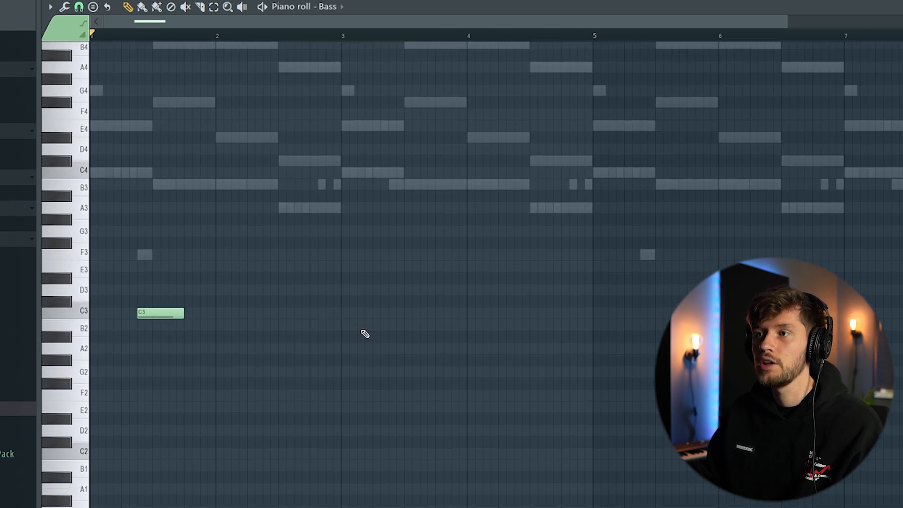
scroll(363, 332, "down", 3)
scroll(181, 234, "up", 3)
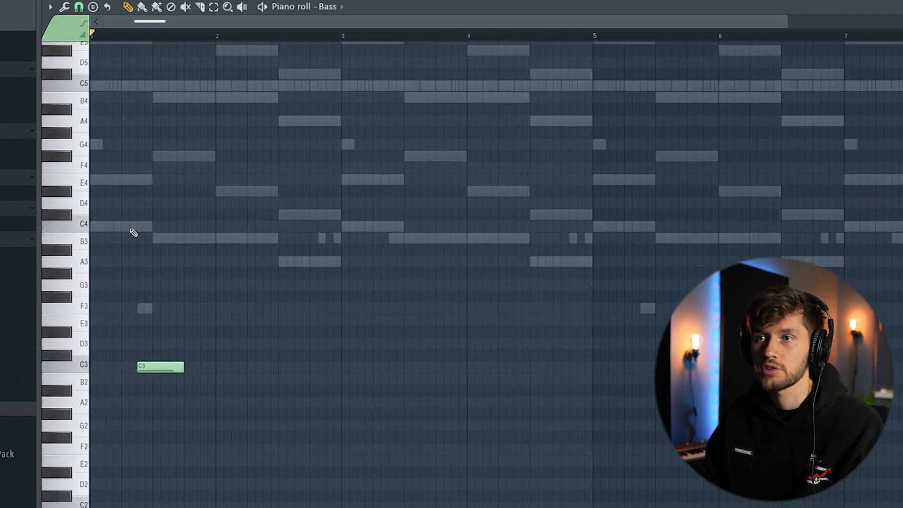
scroll(212, 325, "down", 3)
key("space")
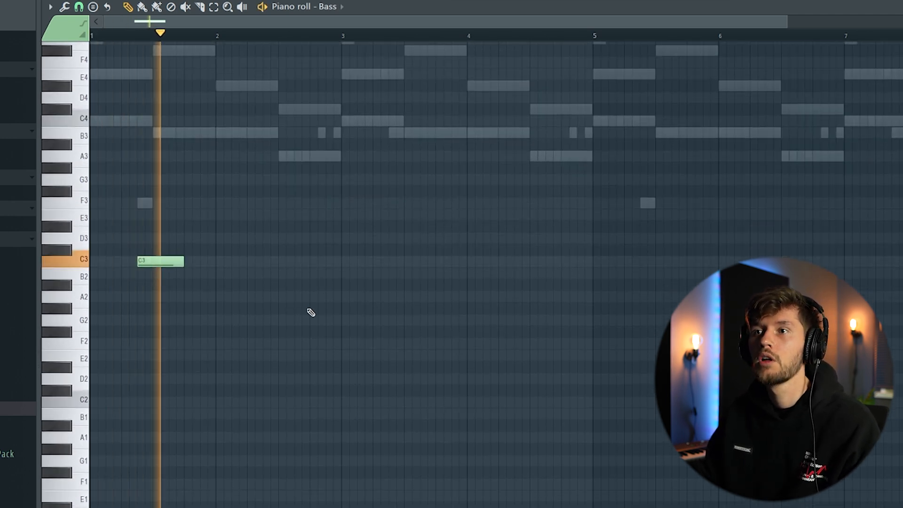
- Add an A2 bass note at the end of bar 2 and duplicate the two-bar bass phrase across the eight-bar loop
left_click(301, 296)
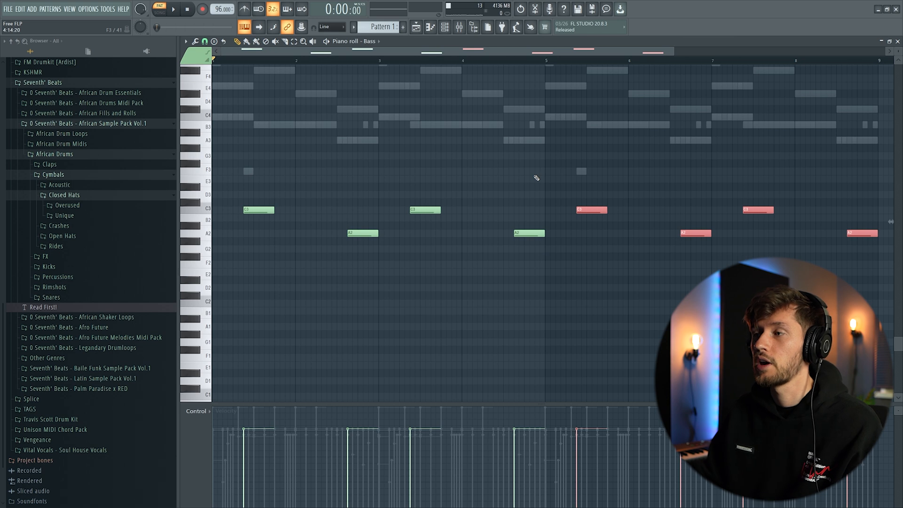
key("space")
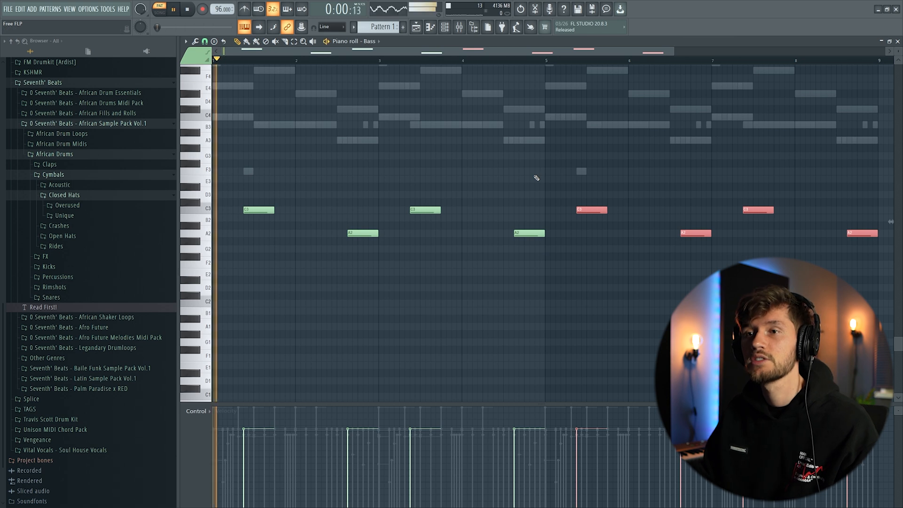
left_click(552, 164)
right_click(552, 164)
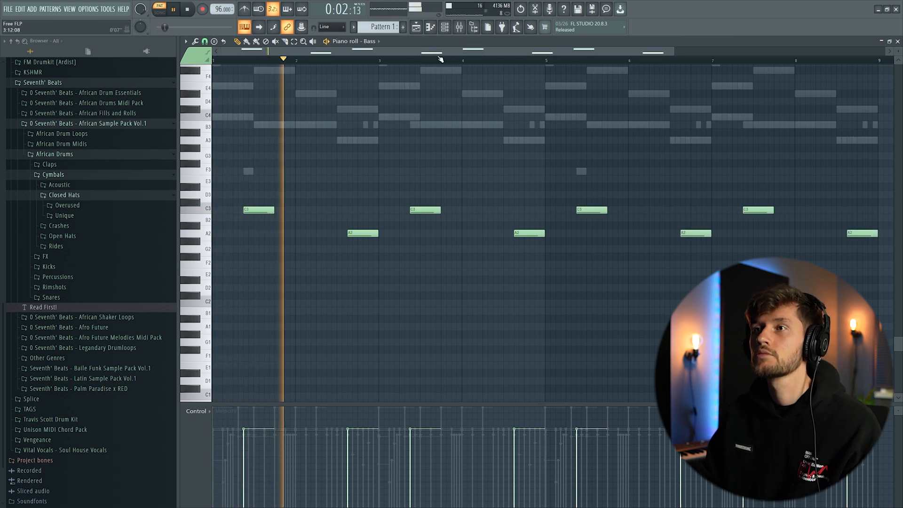
- Adjust the Envelope 1 release of the Bass channel's Serum patch while the loop plays
left_click(445, 27)
left_click(334, 187)
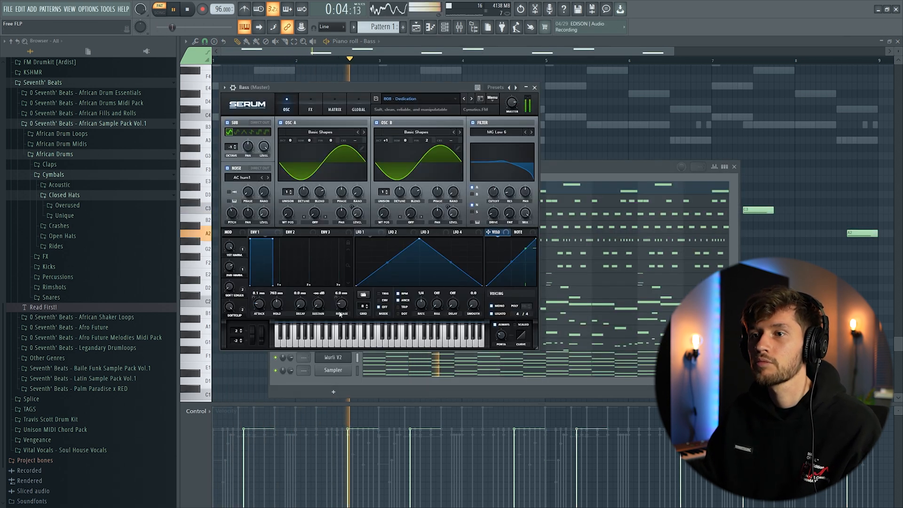
left_click_drag(341, 303, 341, 300)
right_click(437, 72)
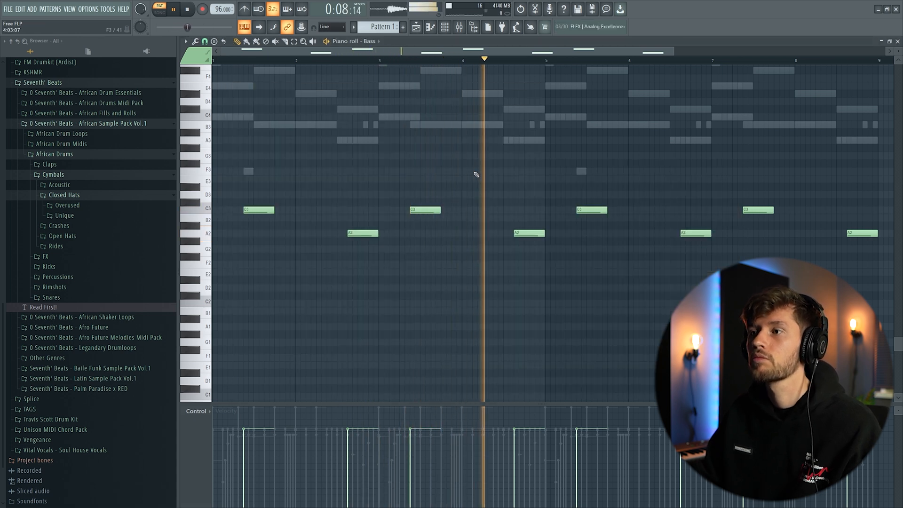
key("space")
key("F6")
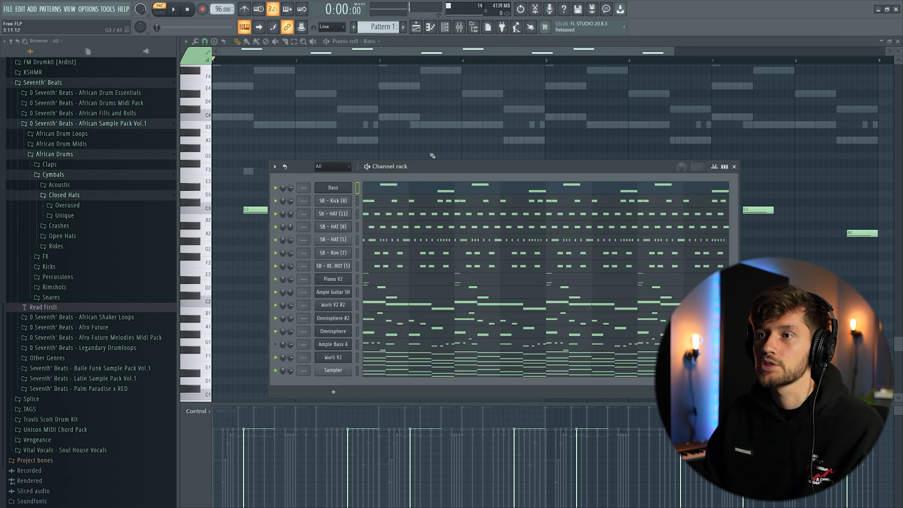
left_click(336, 188)
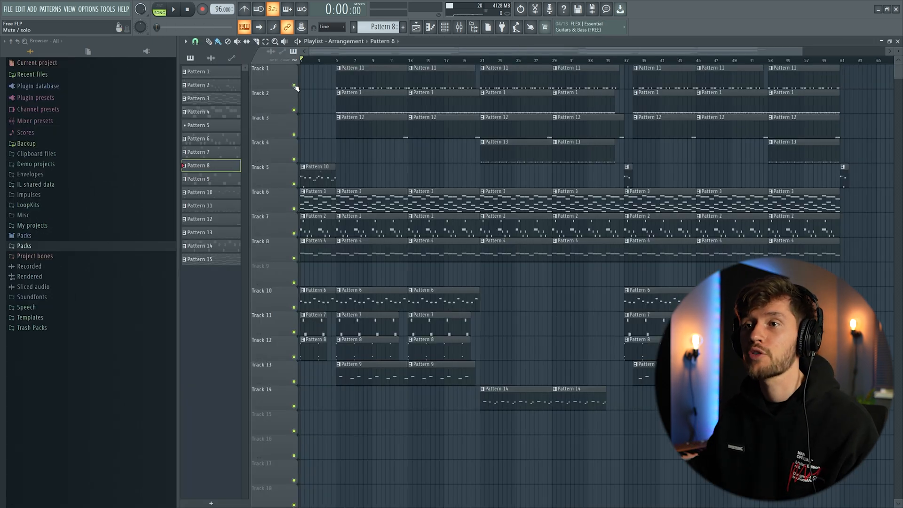
- Solo Track 5 over the first four playlist bars and examine Saturn 2 and Pro-Q 3 on the Ample Bass A mixer track
right_click(295, 185)
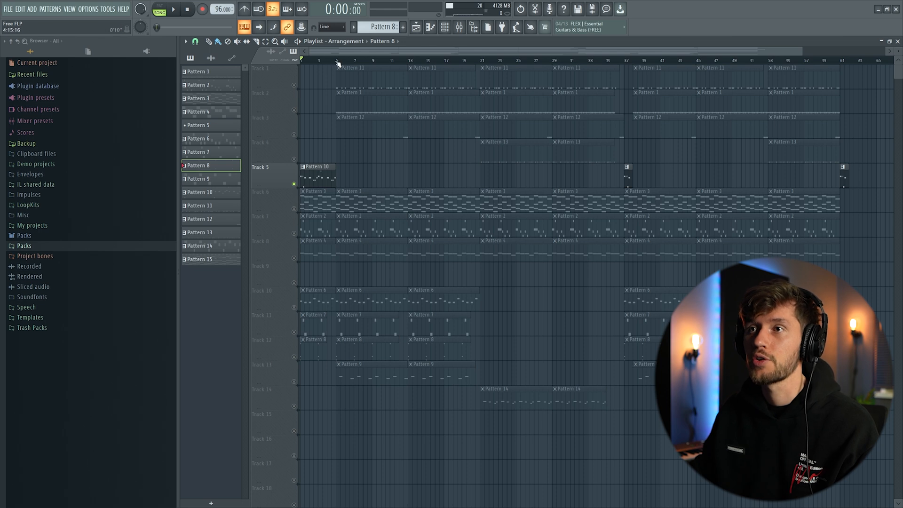
left_click_drag(338, 64, 301, 61)
key("F9")
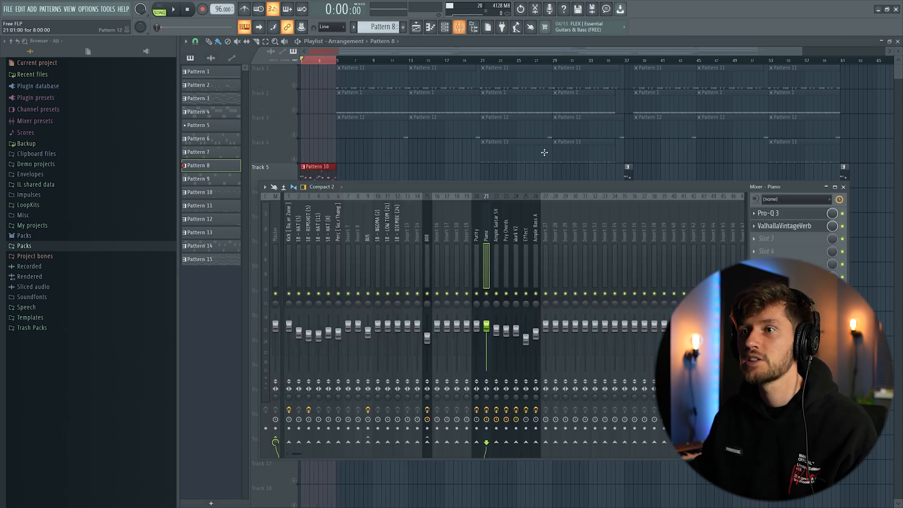
left_click(537, 264)
left_click(781, 214)
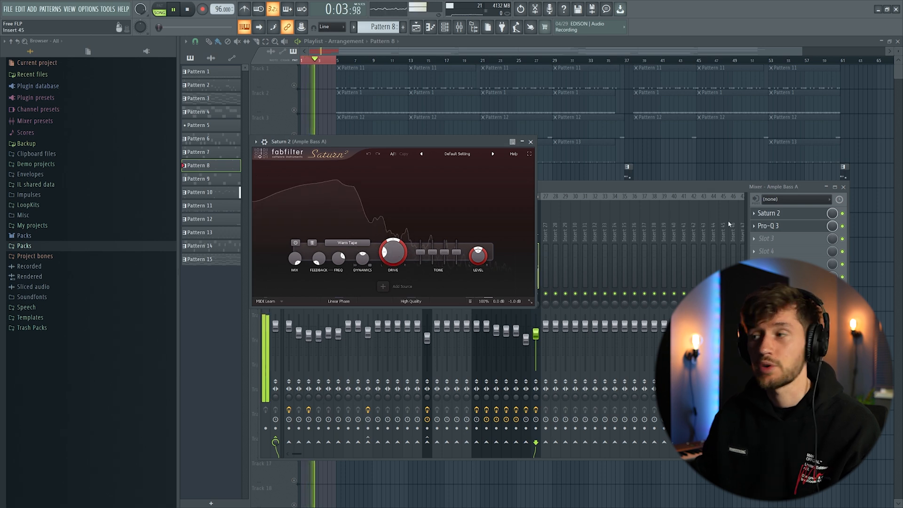
left_click(778, 226)
left_click(778, 226)
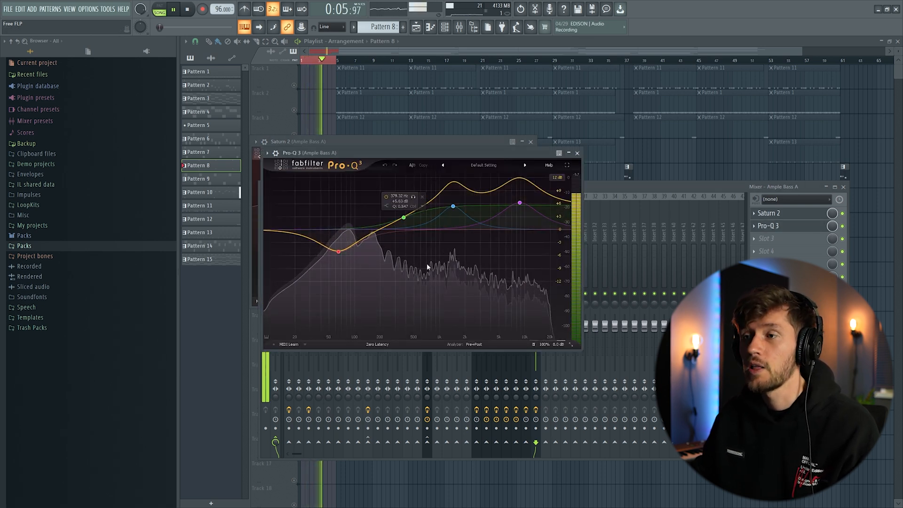
- Close the effect windows and unmute Track 6 alongside the soloed Track 5 for playback
key("F12")
key("space")
left_click(294, 209)
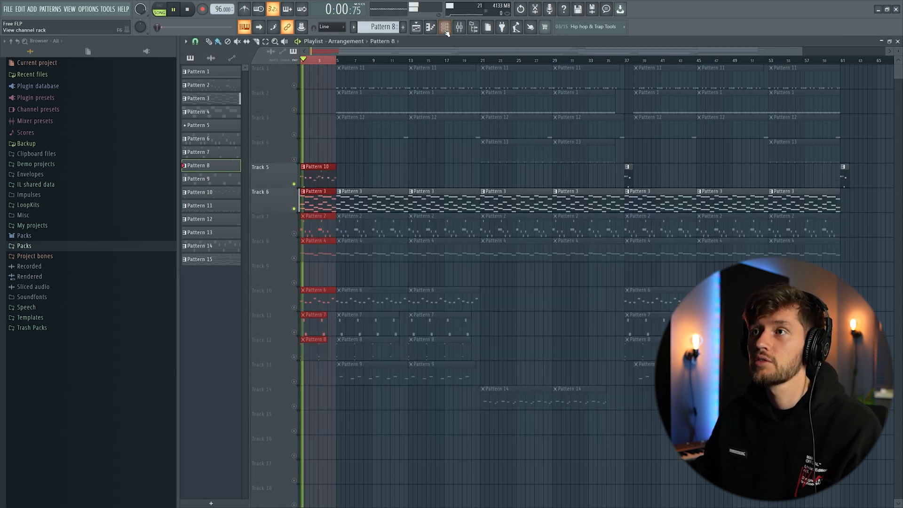
- Examine the Wurli V2 channel's Keyboardist preset and the Pro-Q 3 equalizer on its mixer track during playback
left_click(445, 28)
left_click(418, 277)
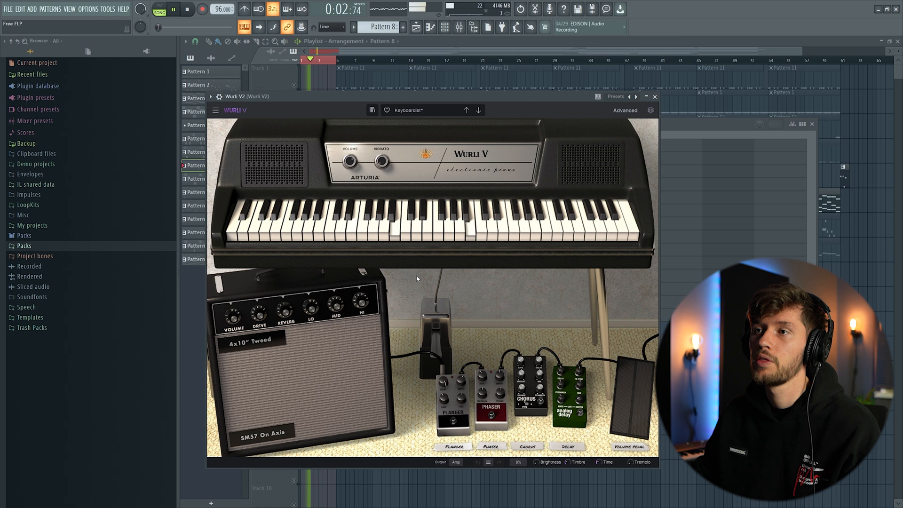
left_click(461, 27)
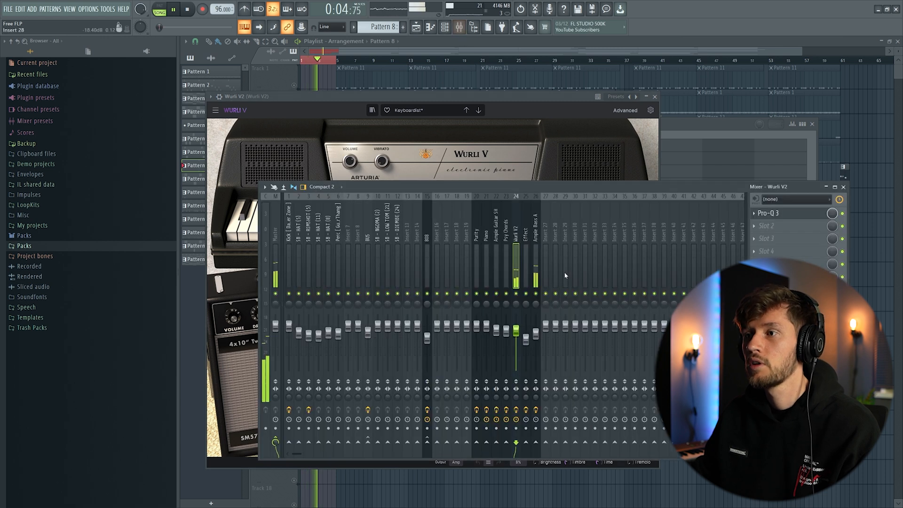
left_click(766, 213)
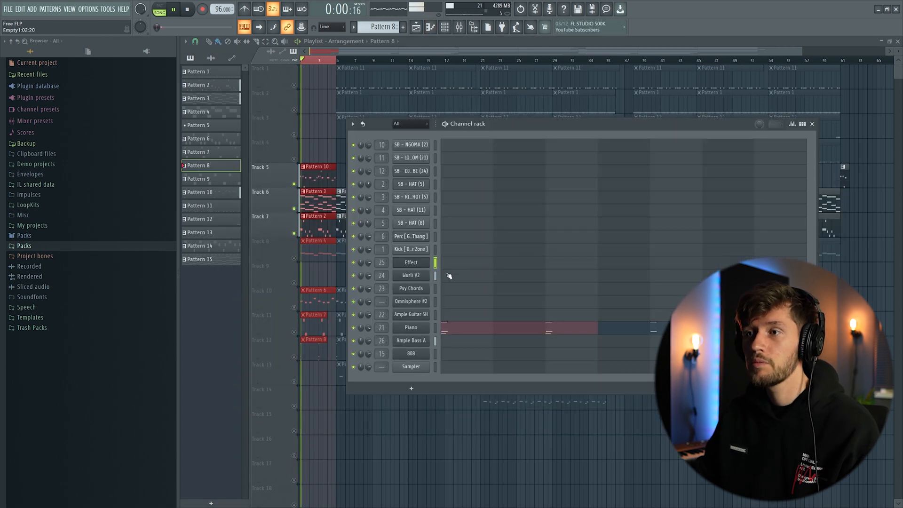
- Examine the Effect channel's Omnisphere Bells - Far patch and the Pro-Q 3 and ValhallaVintageVerb on its mixer track
left_click(412, 262)
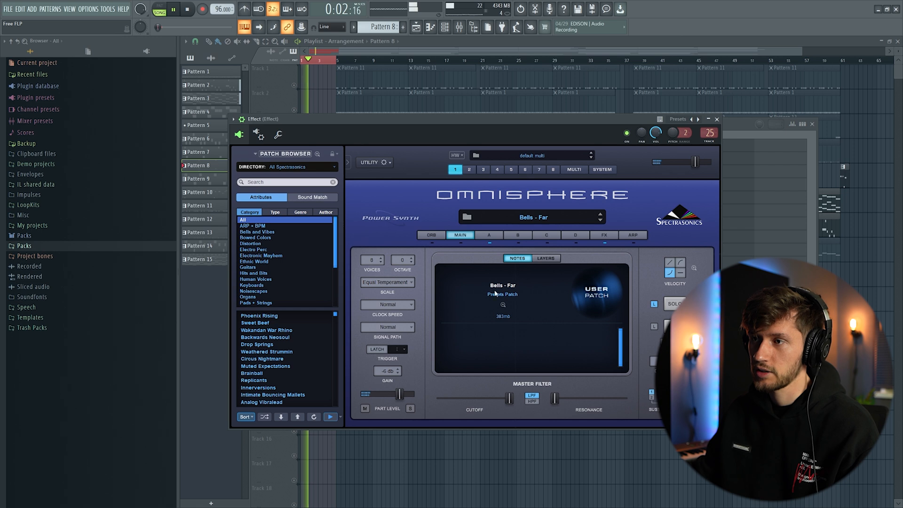
left_click(460, 27)
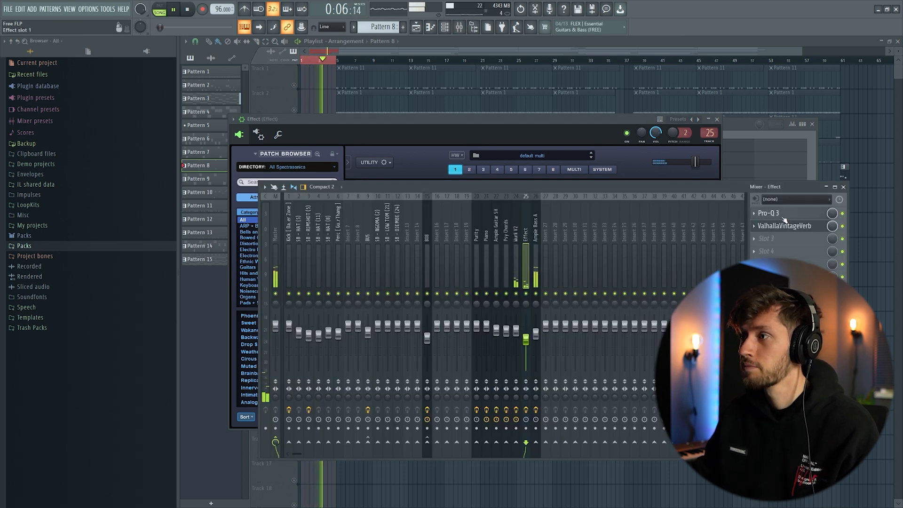
left_click(769, 213)
mouse_move(414, 205)
left_mouse_down()
mouse_move(421, 207)
mouse_move(407, 209)
left_mouse_up()
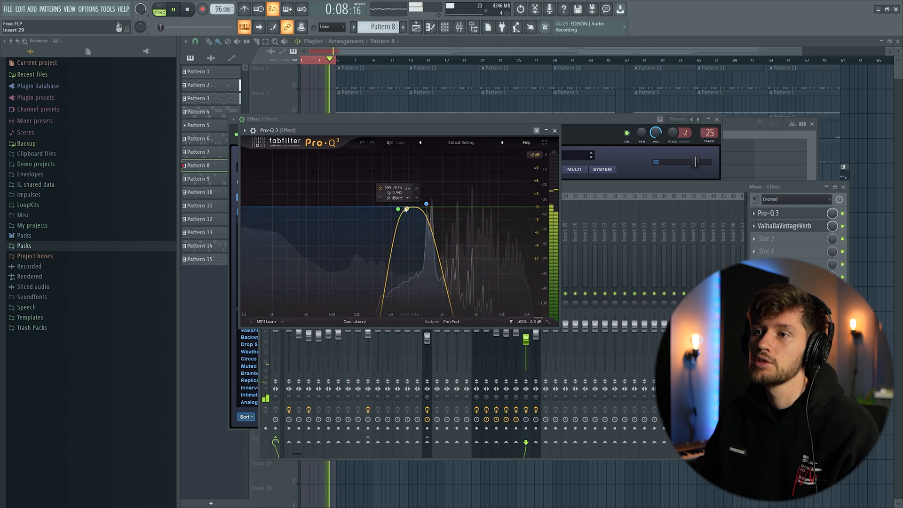
left_click(785, 225)
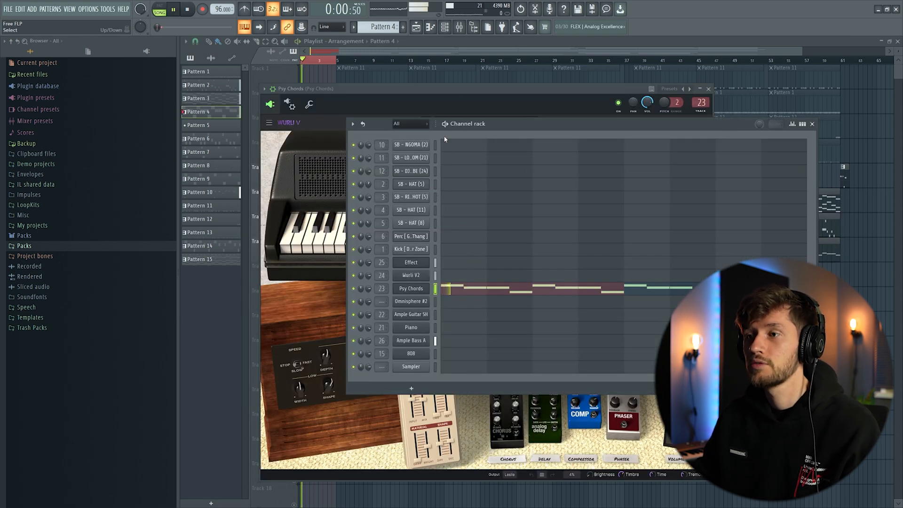
- Inspect the Omnisphere #2 melody notes of Pattern 6 in the piano roll, and return to the playlist
key("F9")
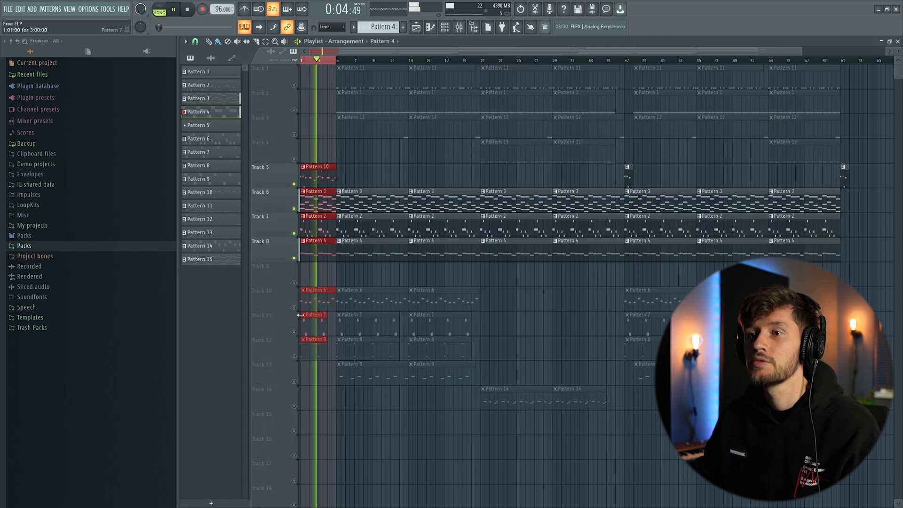
double_click(321, 305)
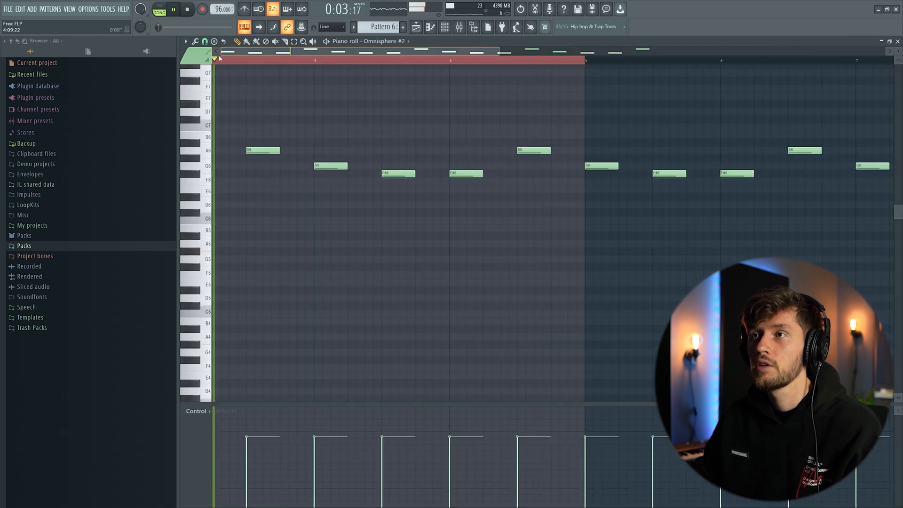
scroll(407, 183, "up", 3)
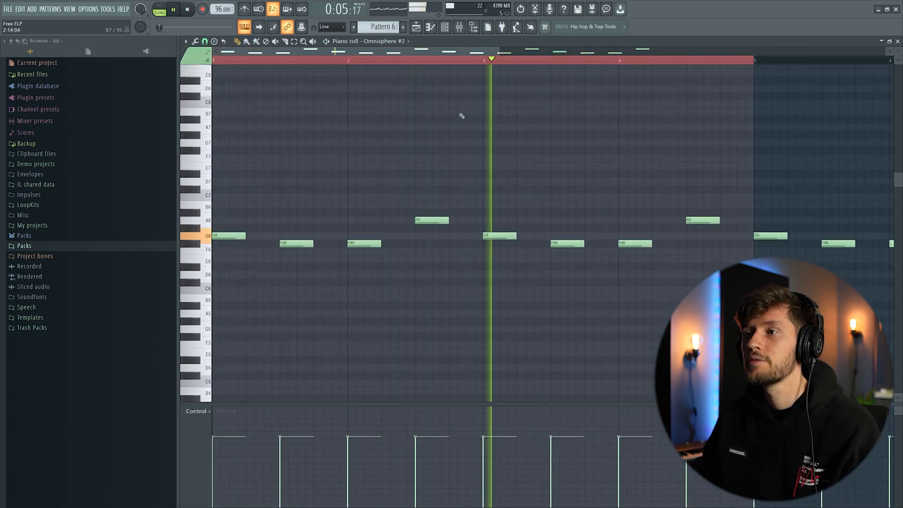
left_click(430, 27)
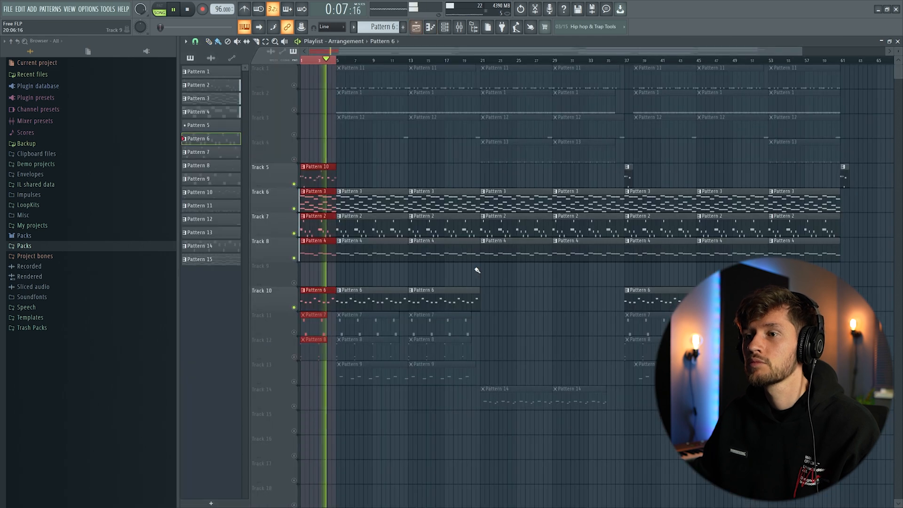
- Unmute Track 11 and examine the Ample Guitar SH notes of Pattern 7 in the piano roll
left_click(294, 332)
left_click(445, 28)
left_click(445, 28)
double_click(322, 327)
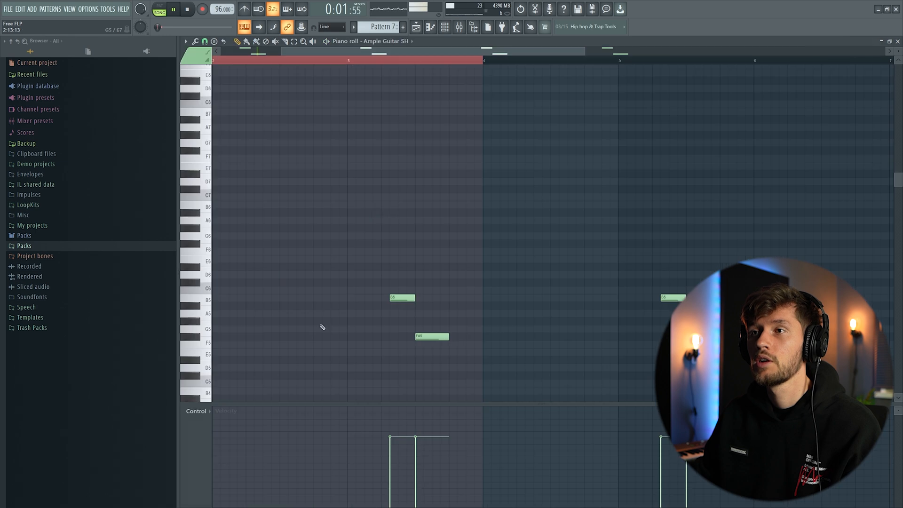
scroll(323, 84, "down", 4)
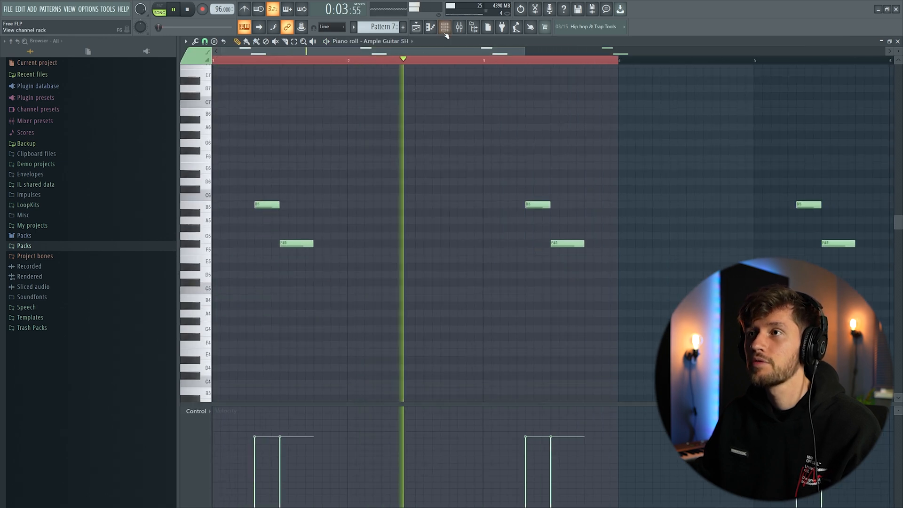
- Examine Pro-Q 3, RC-20 Retro Color, Fruity Flangus, OTT and ValhallaVintageVerb on the Ample Guitar SH mixer track, and stop playback in the playlist
left_click(459, 27)
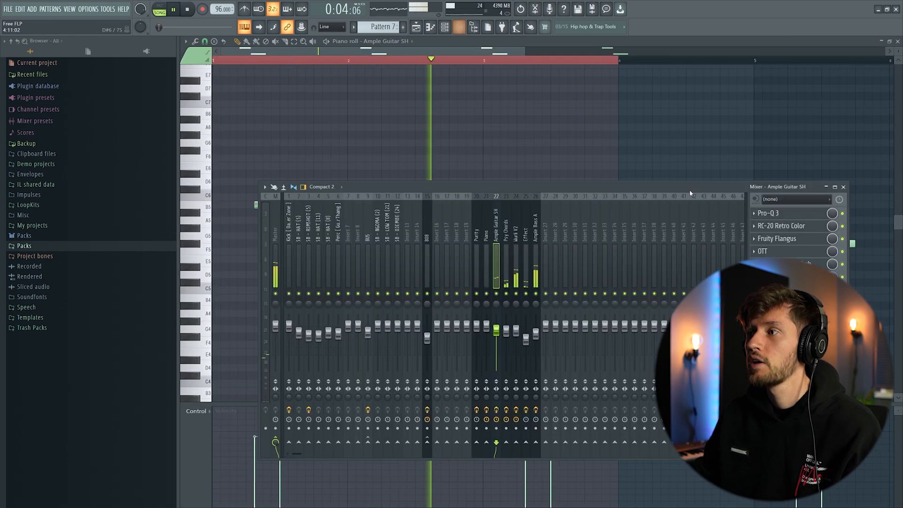
left_click(790, 214)
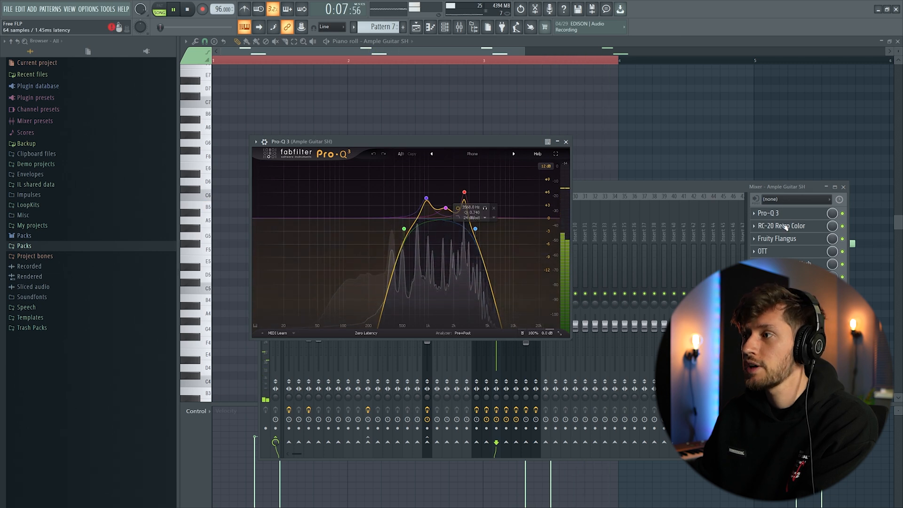
left_click(786, 228)
left_click(786, 228)
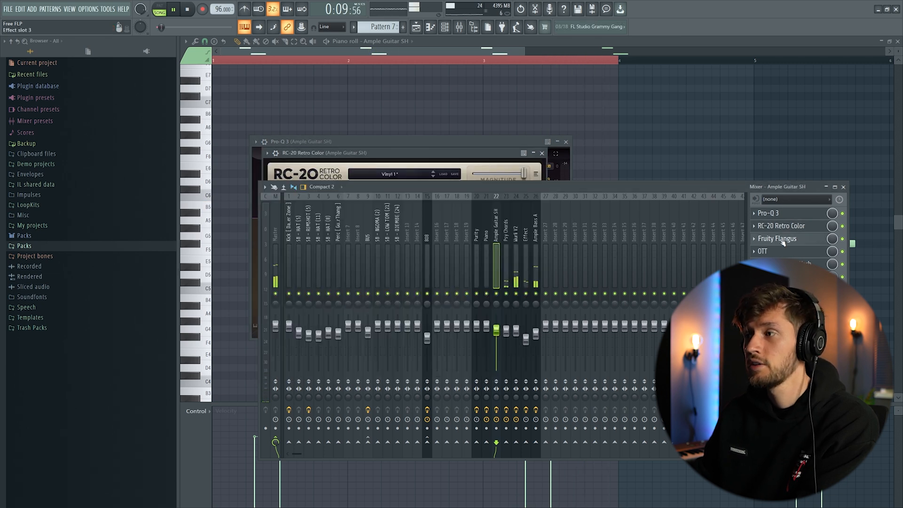
left_click(777, 239)
left_click(777, 238)
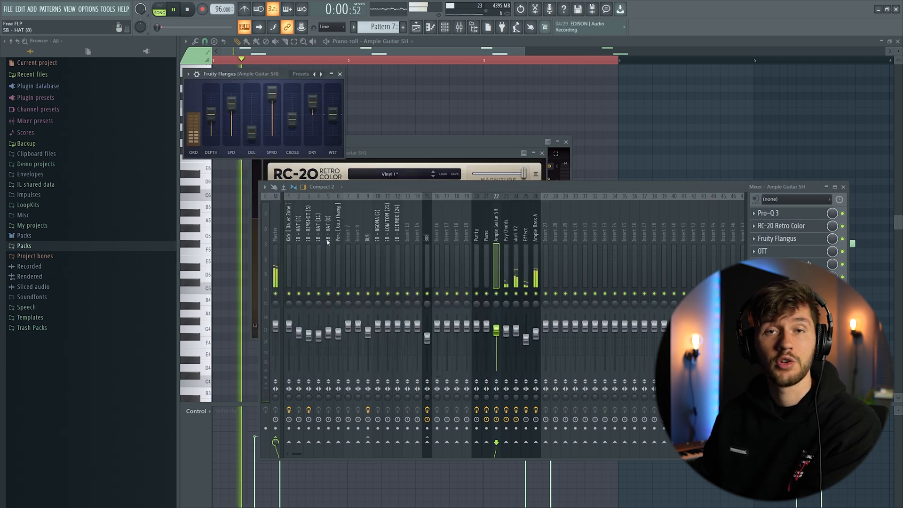
left_click(781, 252)
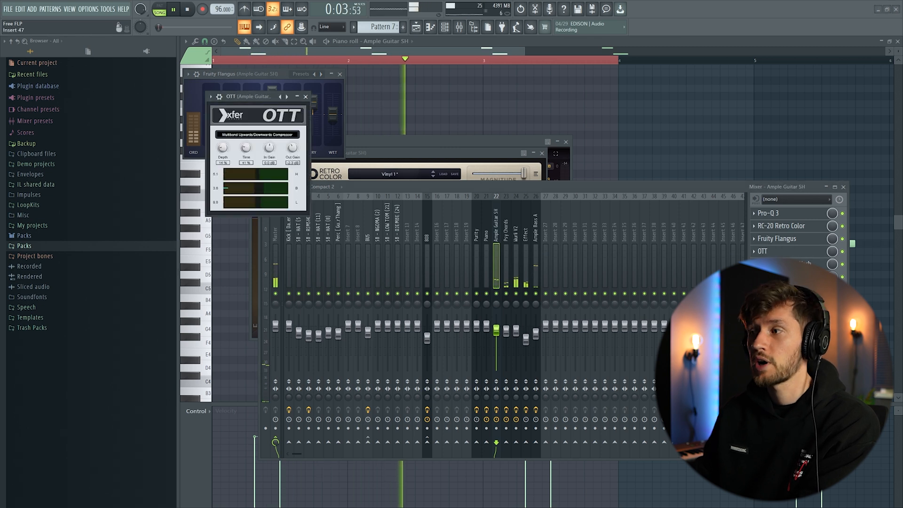
left_click(784, 263)
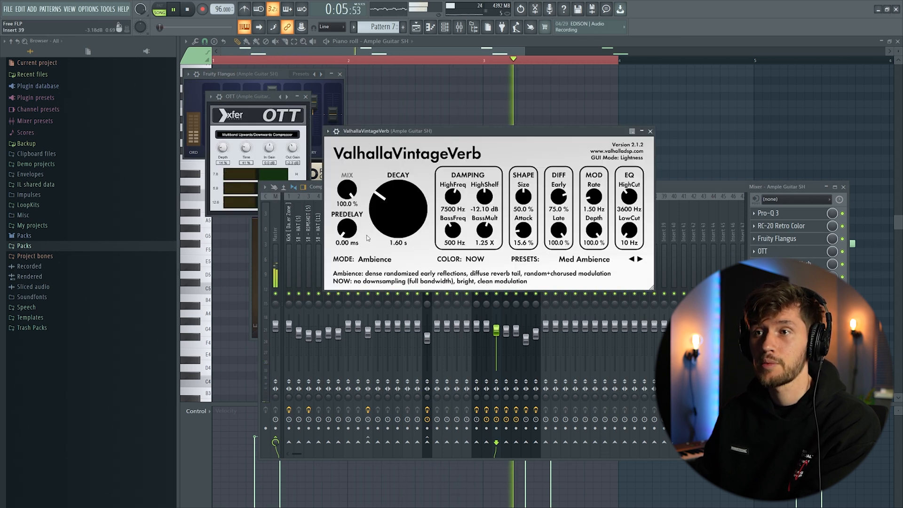
key("F12")
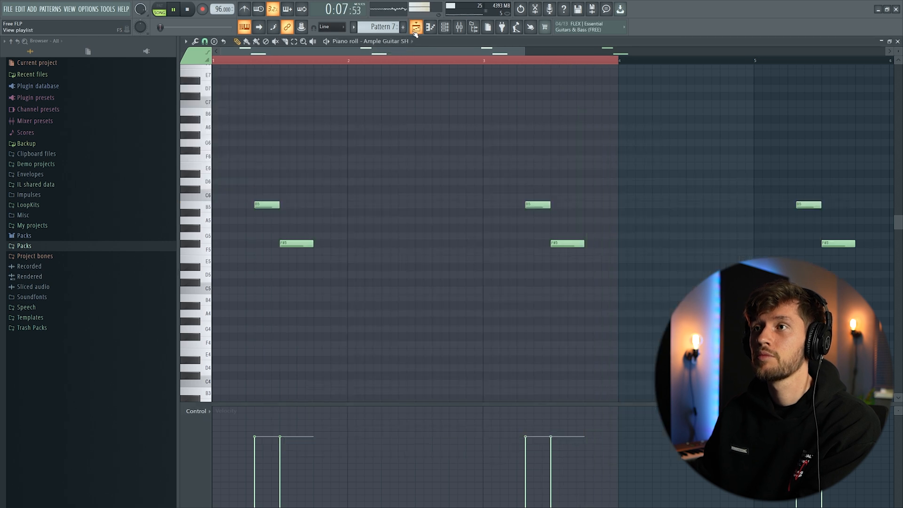
key("F5")
key("space")
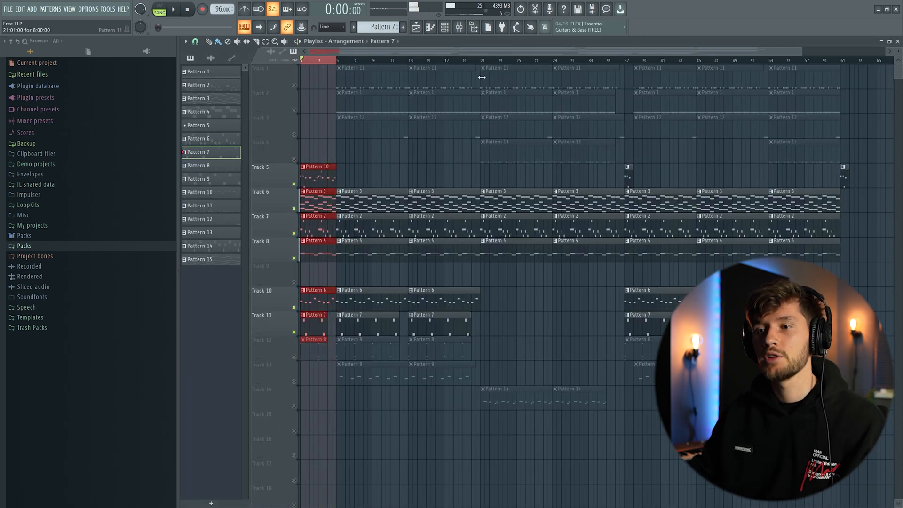
- Play Pattern 8 on its own and examine its Piano notes and the ValhallaVintageVerb on the Piano mixer track
double_click(317, 351)
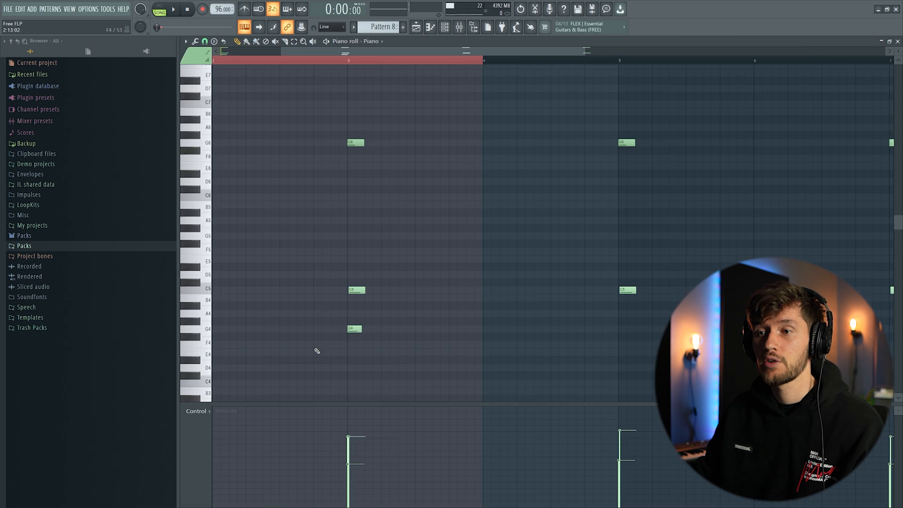
key("space")
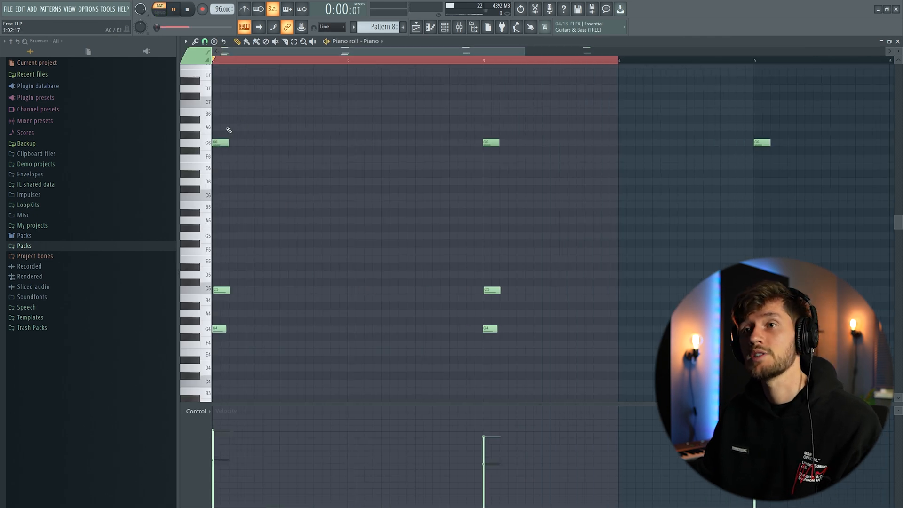
key("F9")
left_click(487, 252)
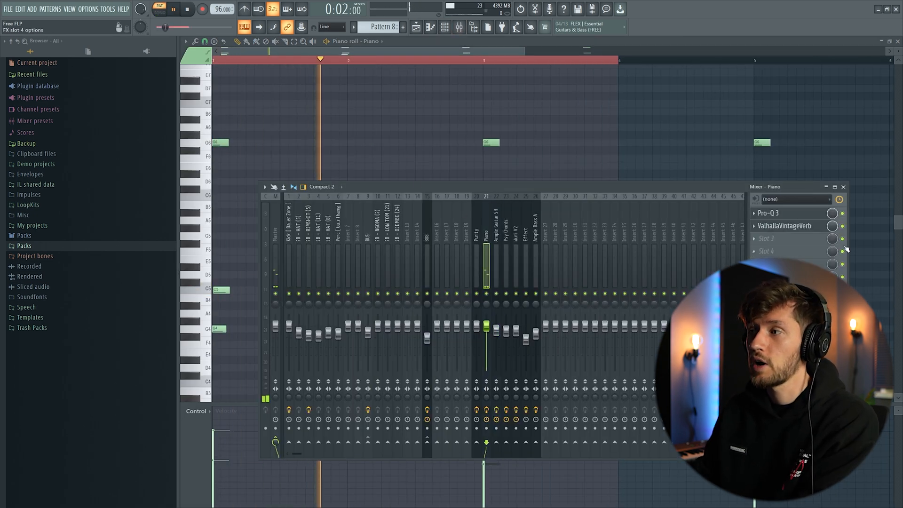
left_click(811, 227)
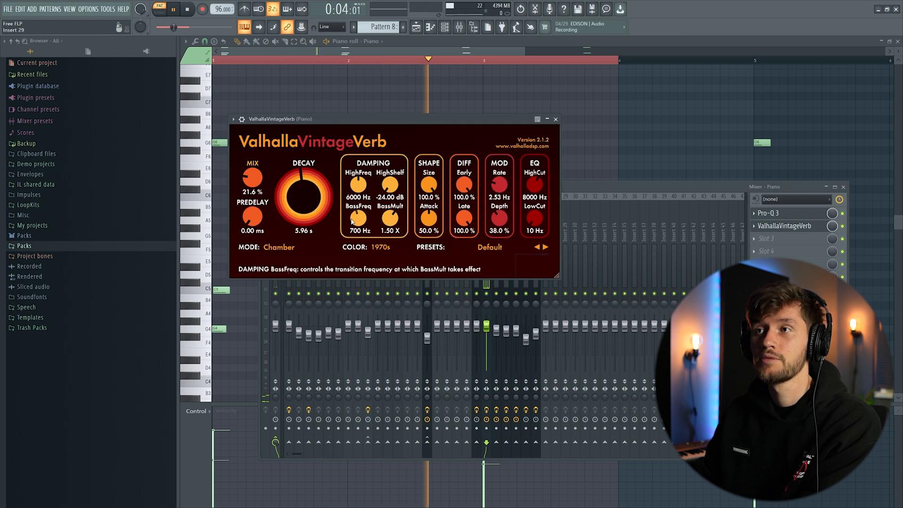
left_click(417, 27)
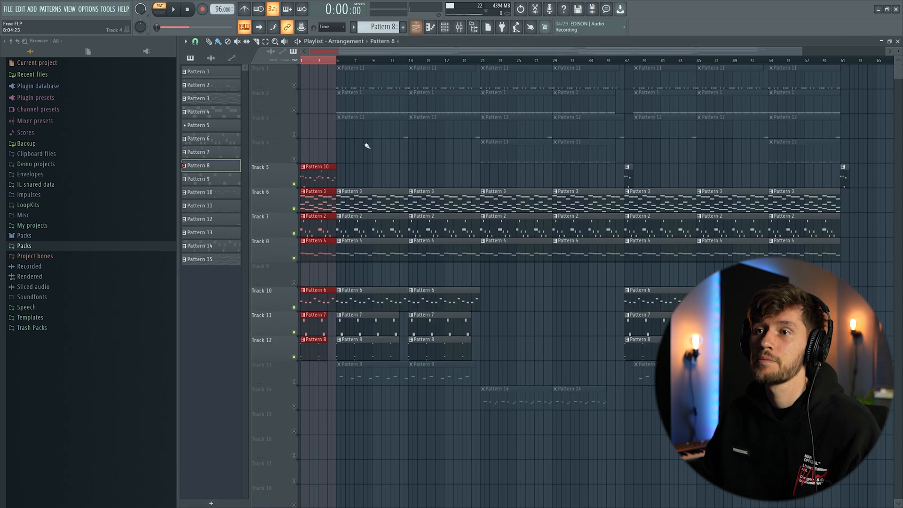
- Unmute all playlist tracks and play the opening four-bar section
left_click(294, 86)
left_click(295, 87)
key("space")
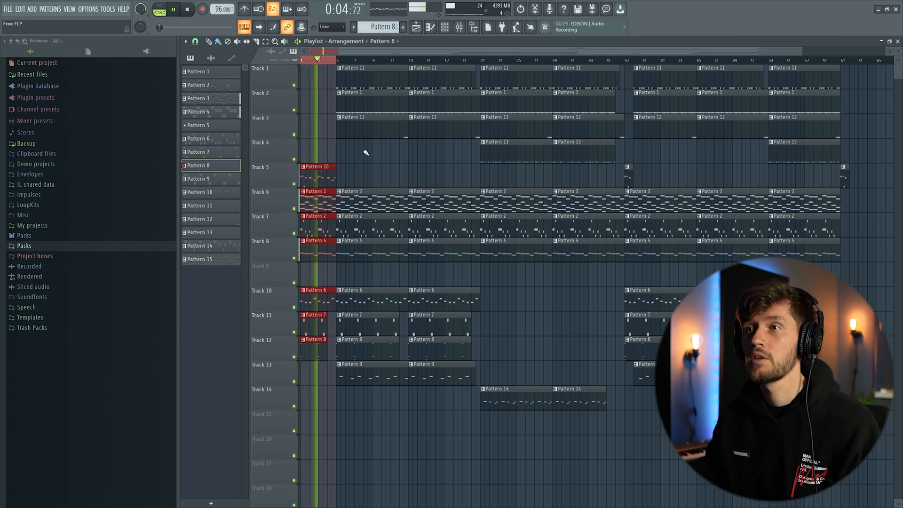
key("space")
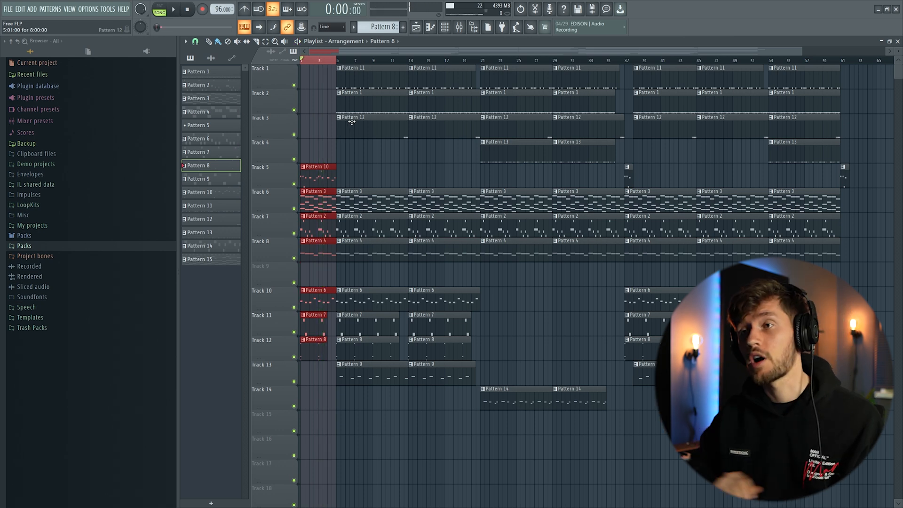
- Select playlist bars 5 to 13 and play the full section up to the drum fill around bar 12
left_click_drag(337, 60, 411, 62)
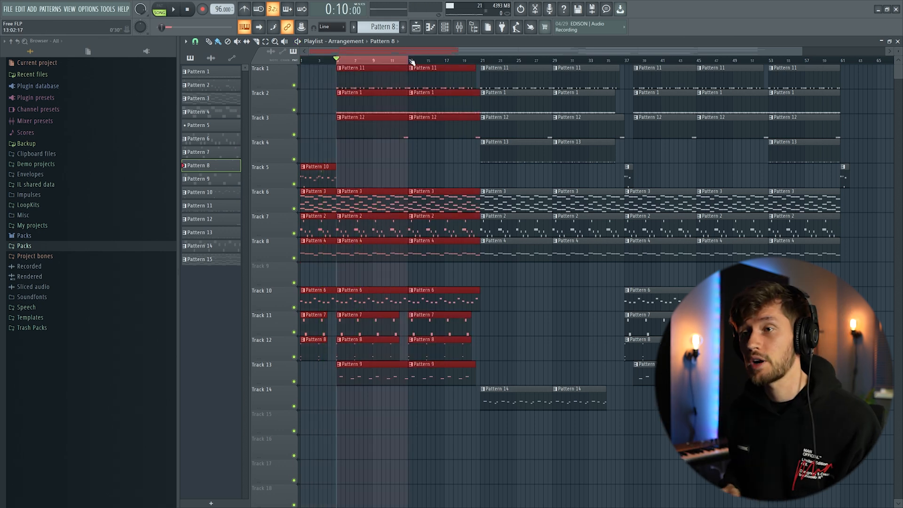
key("space")
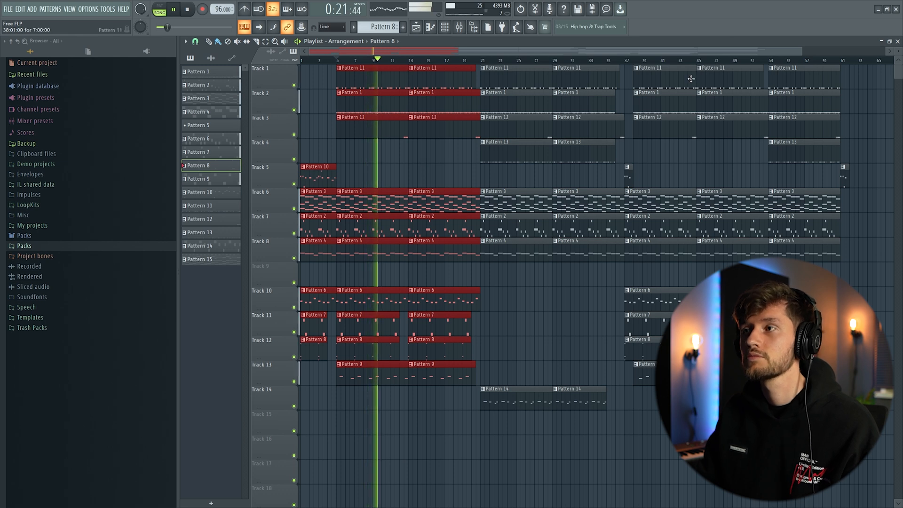
scroll(491, 51, "up", 4)
left_click_drag(492, 52, 511, 52)
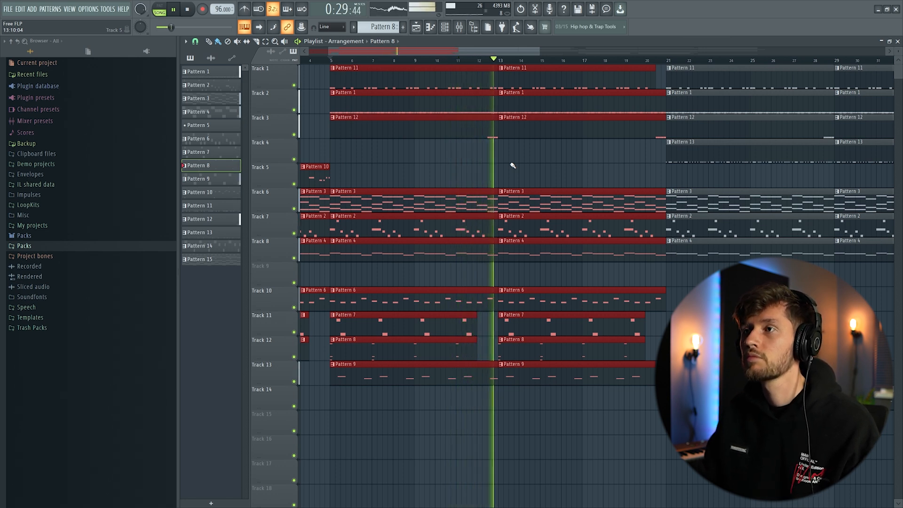
key("space")
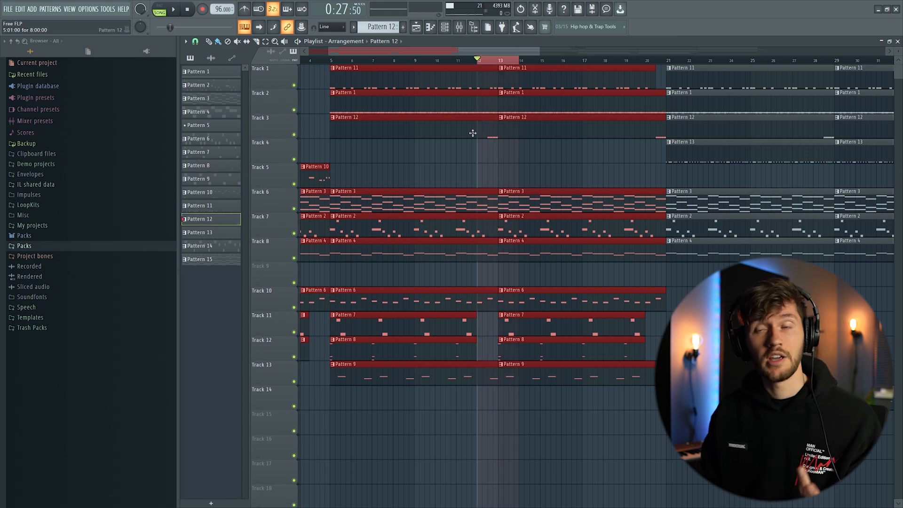
- Open Pattern 12 from Track 3 and examine its percussion notes and the SB - NGOMA (2) sample settings
double_click(472, 132)
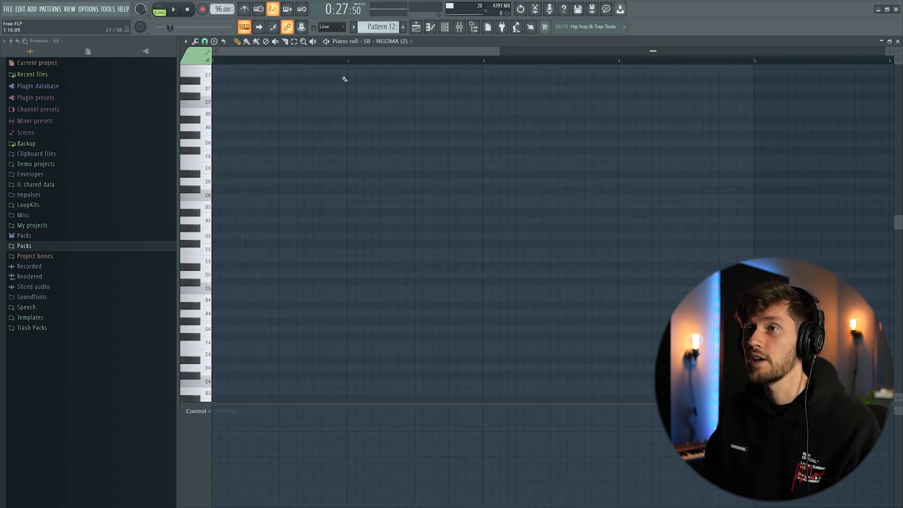
key("space")
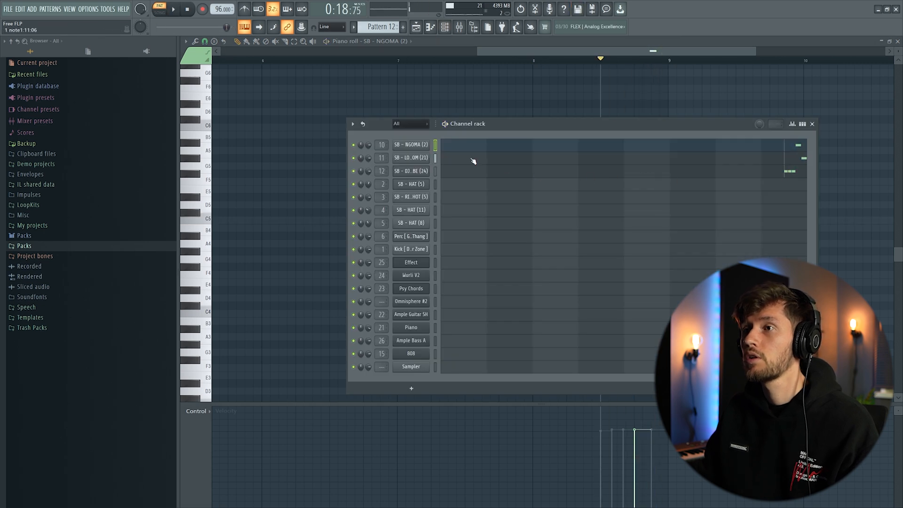
left_click(416, 145)
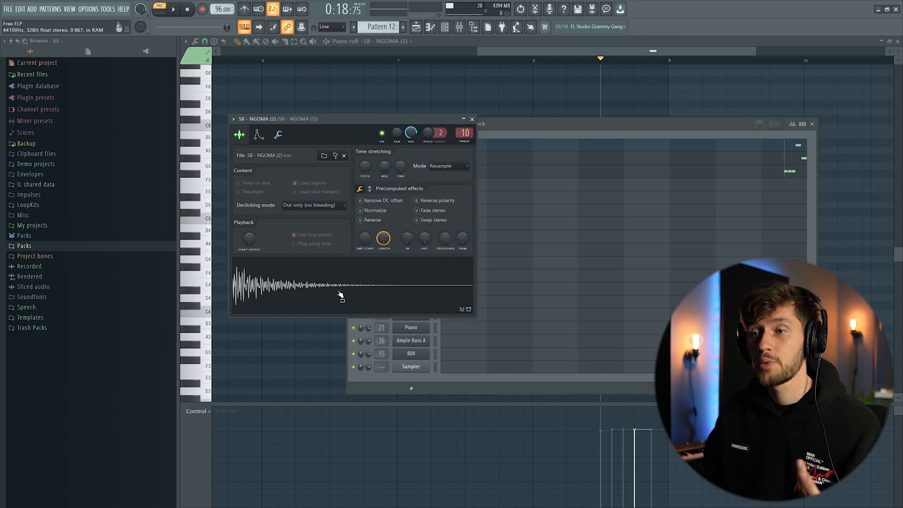
- Examine the SB - LOW TOM (21) and SB - DJEMBE (24) sample settings and play the djembe notes in Pattern 12
left_click(495, 134)
left_click(418, 158)
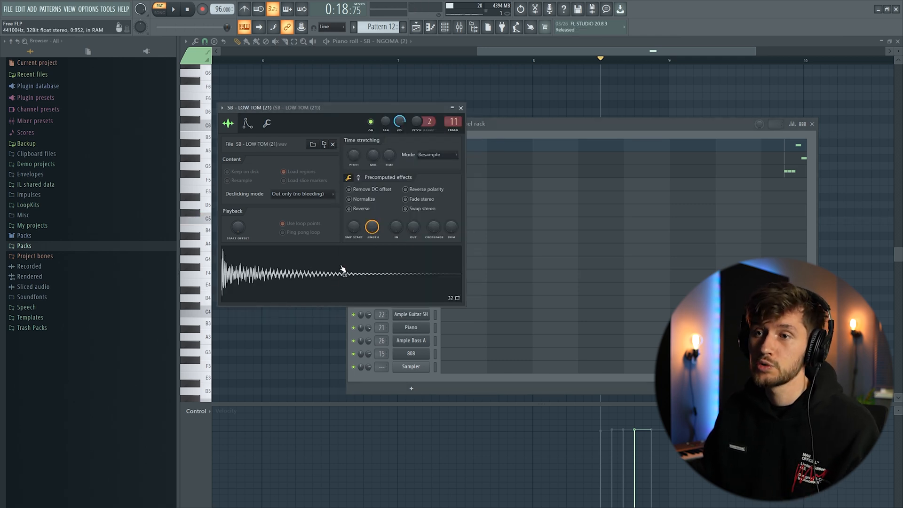
left_click(505, 128)
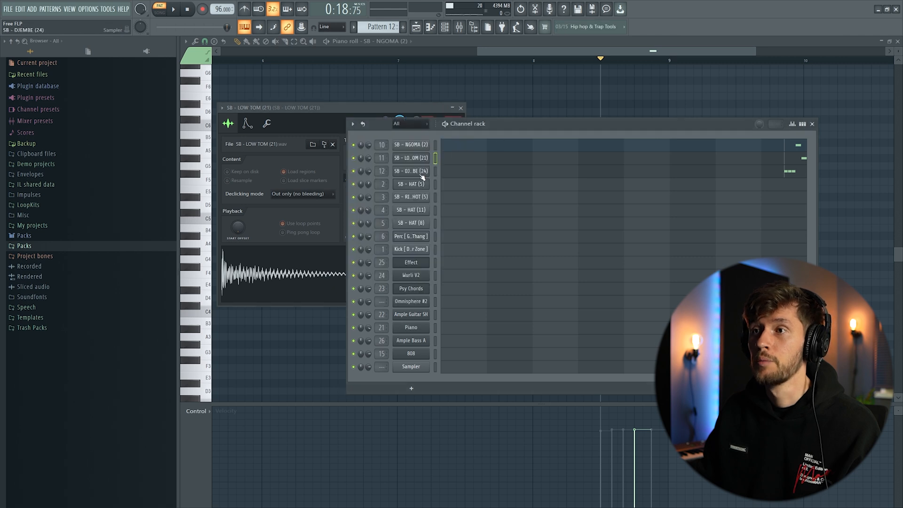
left_click(412, 171)
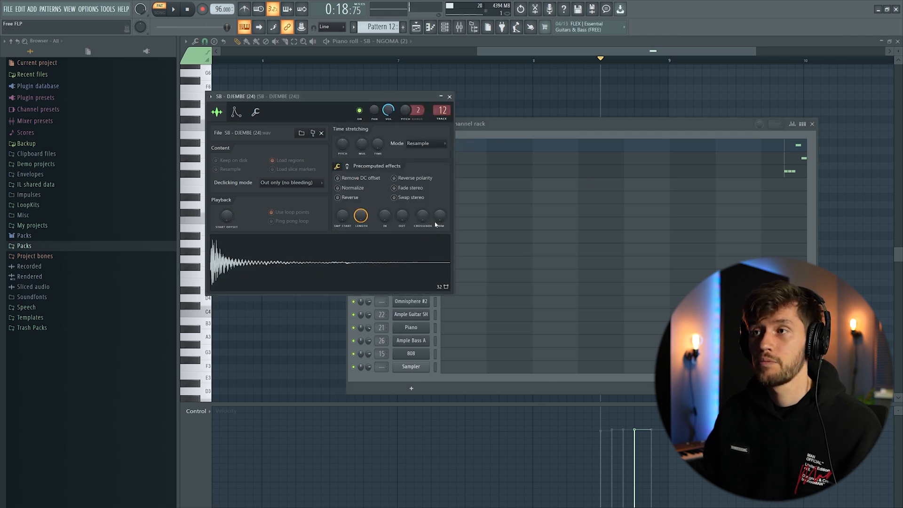
left_click(786, 172)
key("space")
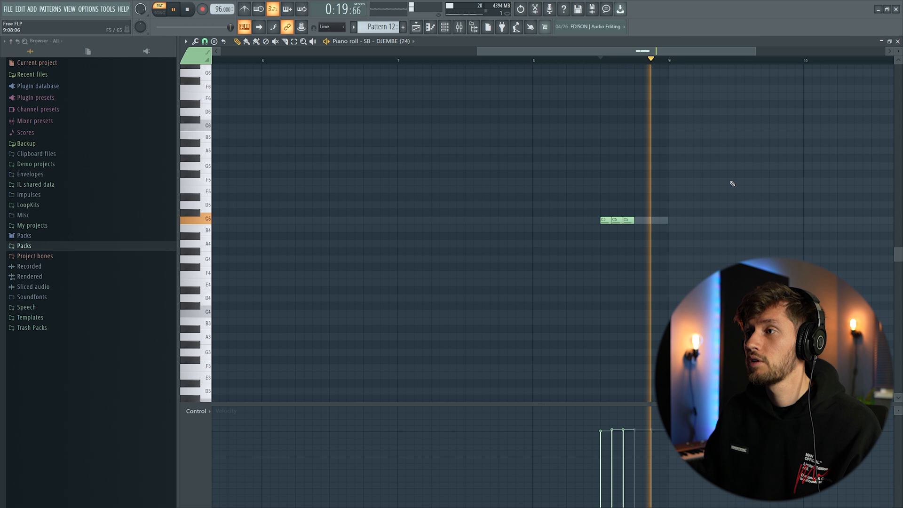
- Return to the playlist and play the arrangement from bar 12 through the percussion fill into the second section
left_click(415, 27)
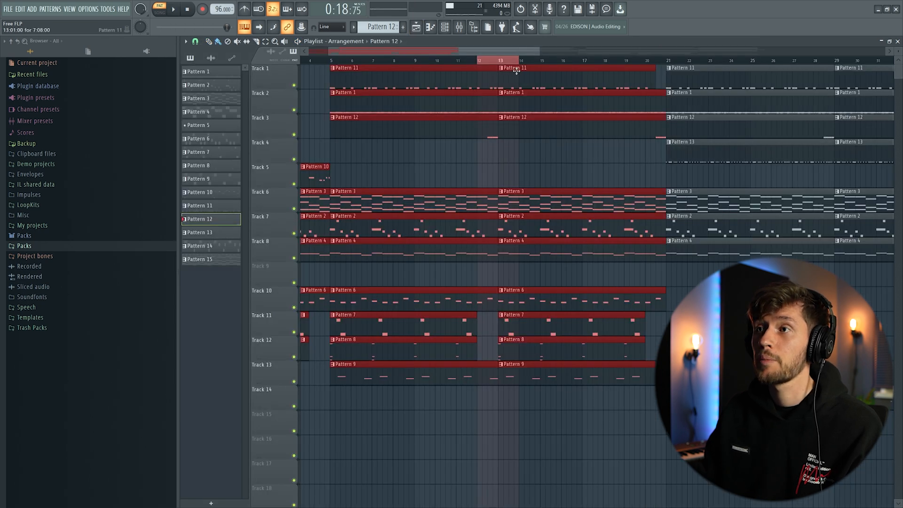
left_click(478, 59)
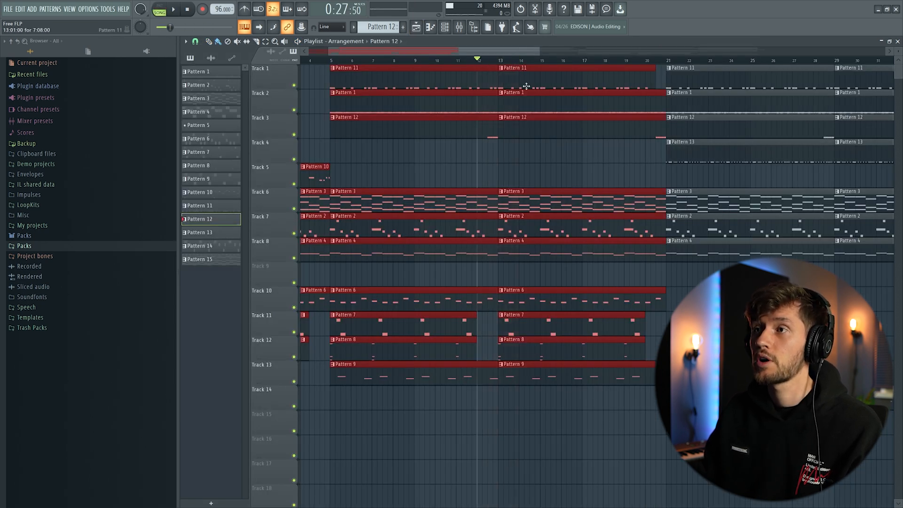
key("space")
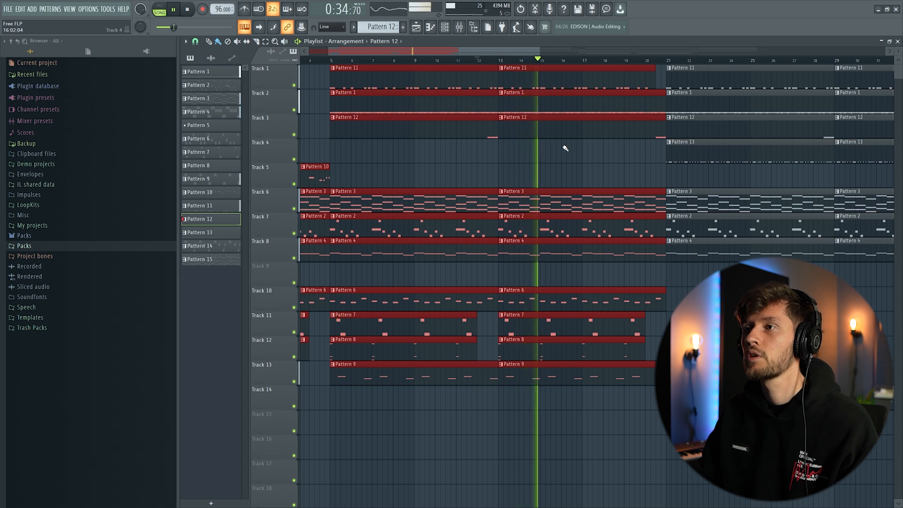
key("space")
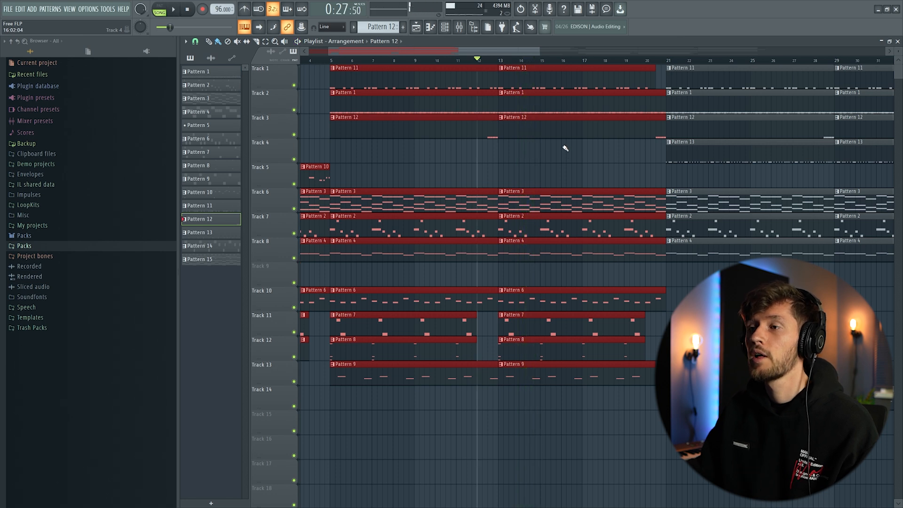
- Play the arrangement from bar 20 through the transition into the section starting at bar 21
left_click(654, 62)
left_click_drag(458, 51, 572, 55)
key("space")
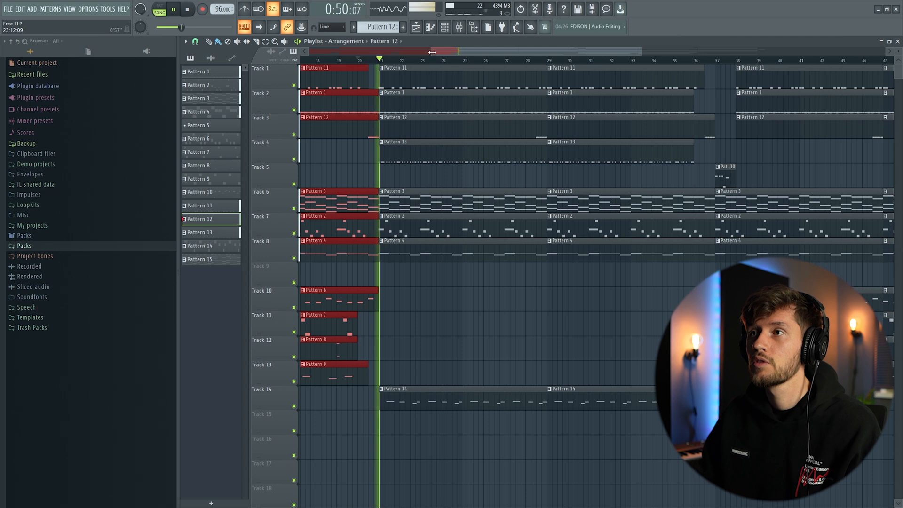
left_click_drag(432, 51, 318, 52)
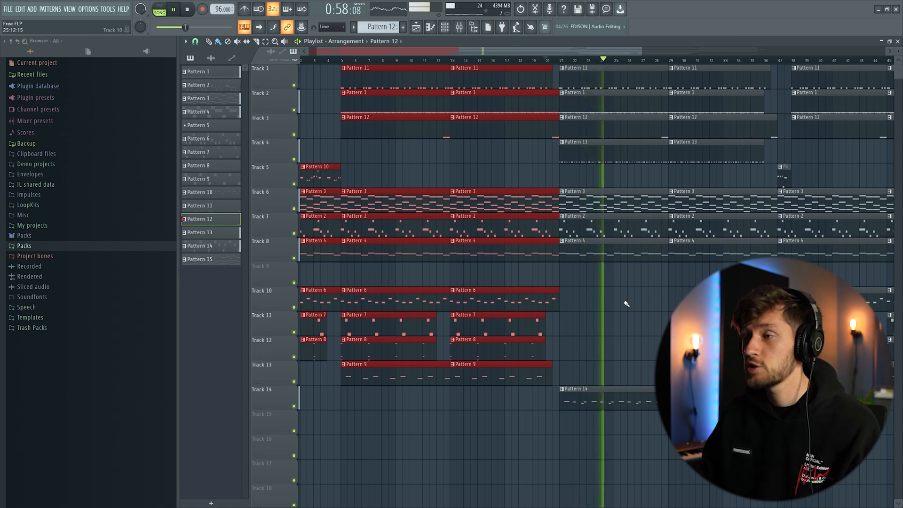
- Open Pattern 14 from Track 14 and examine its full 808 note sequence during playback
double_click(610, 406)
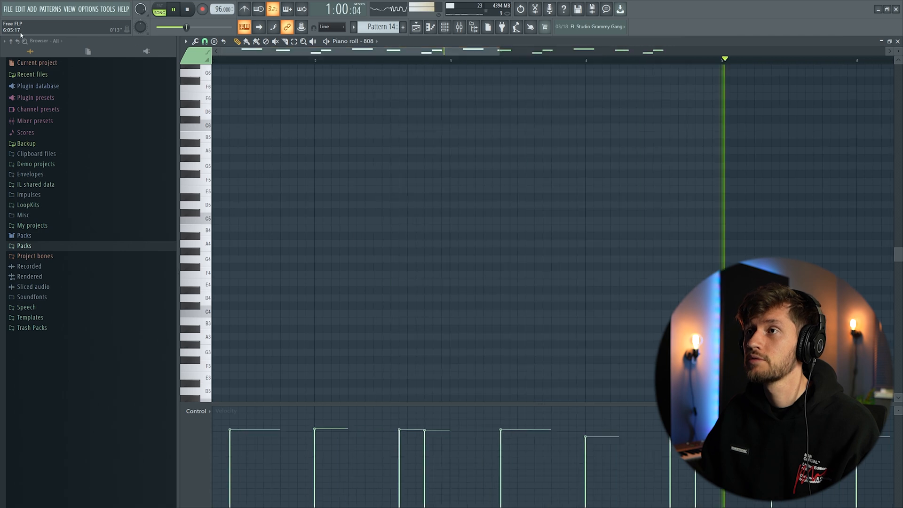
scroll(532, 83, "down", 1)
left_click_drag(498, 51, 782, 53)
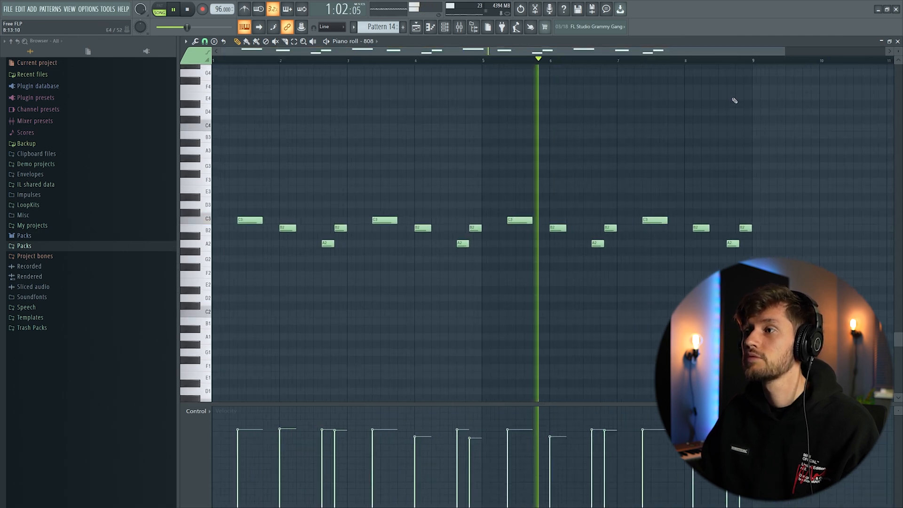
scroll(720, 112, "down", 1)
scroll(681, 197, "up", 1)
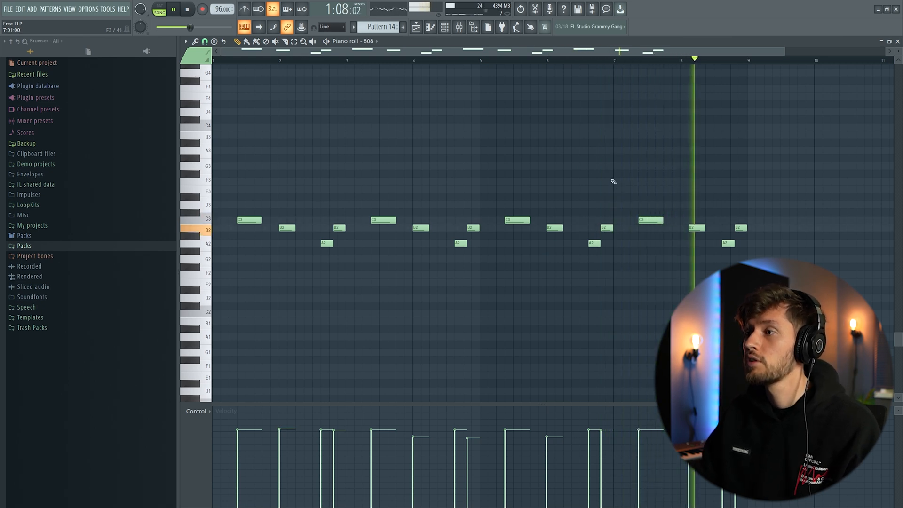
- Return to the playlist and play the transition from bar 36 into the section starting at bar 37
left_click(420, 28)
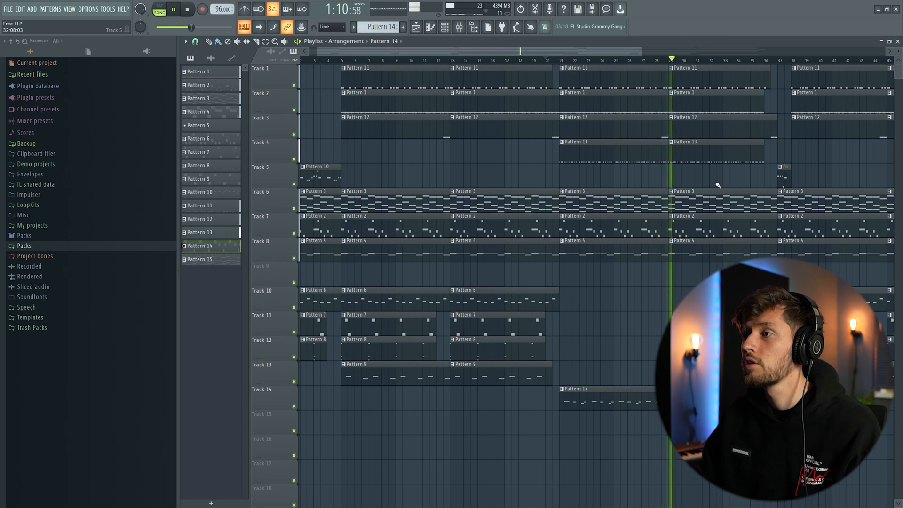
key("space")
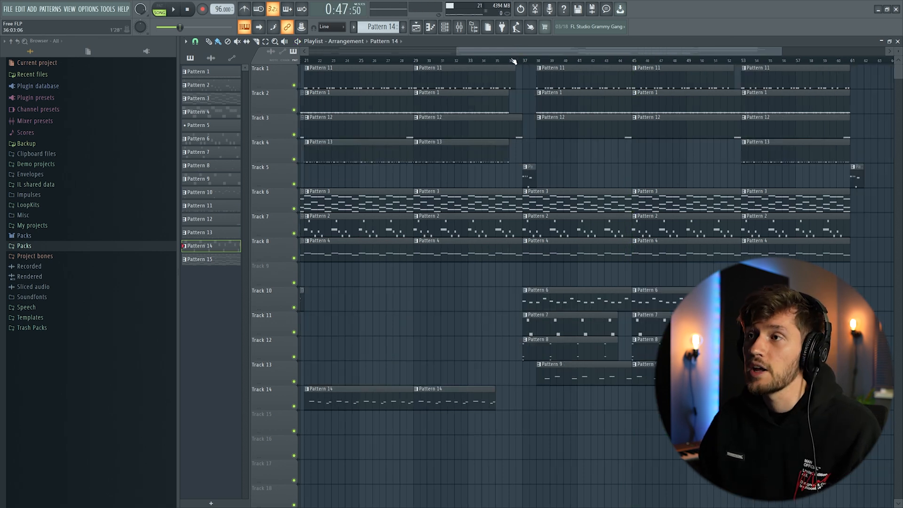
key("space")
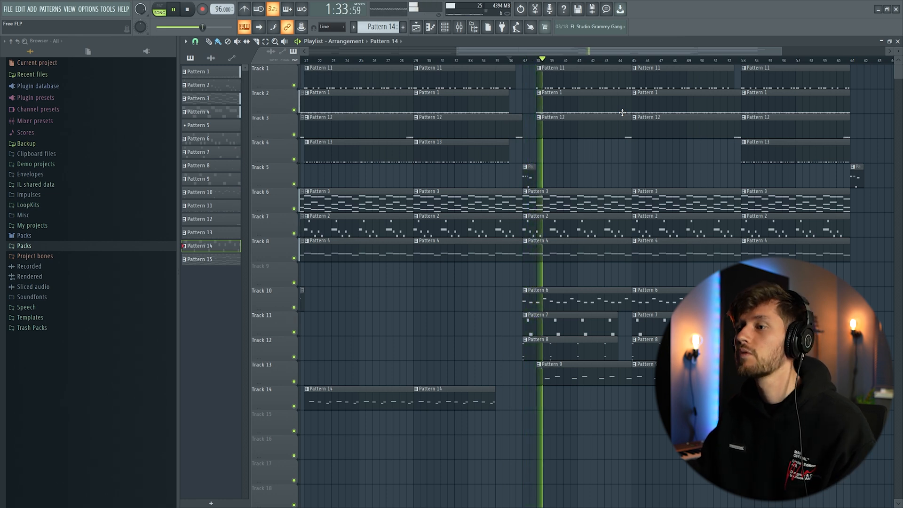
key("space")
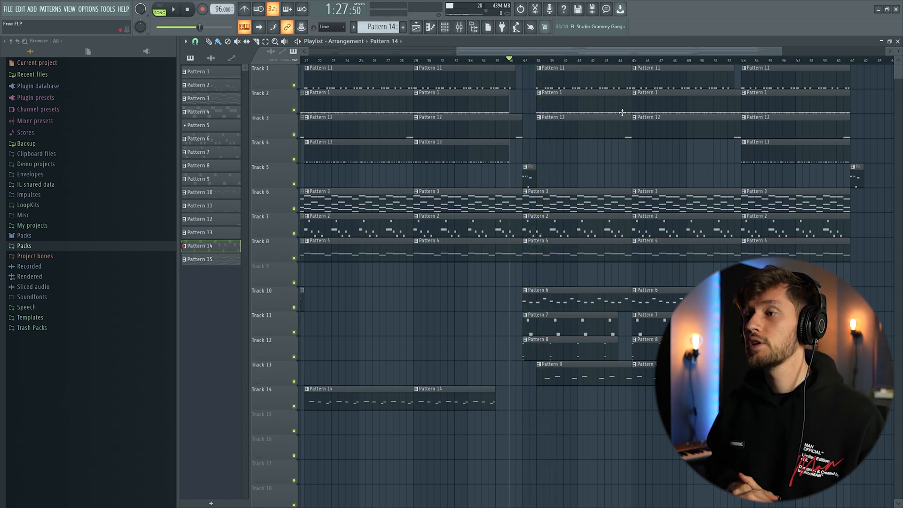